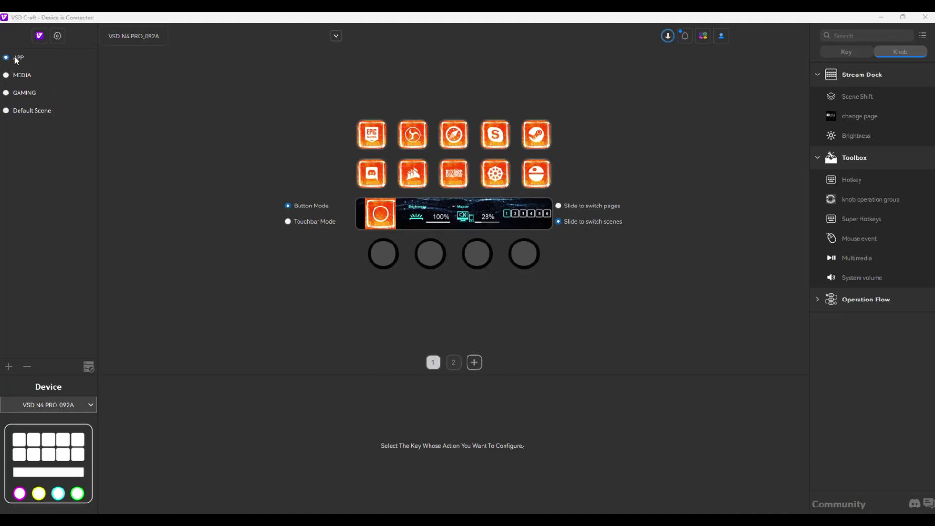
# Show page 2 of the APP scene's keys on the N4 Pro layout
pyautogui.click(458, 363)
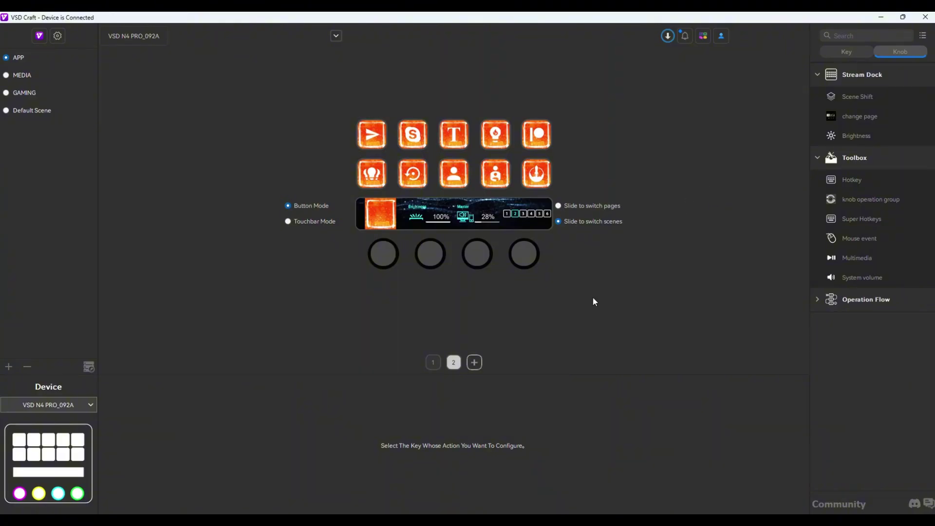
# Add page 3 with a Create Folder on its second key, then open and leave the empty folder
pyautogui.click(475, 363)
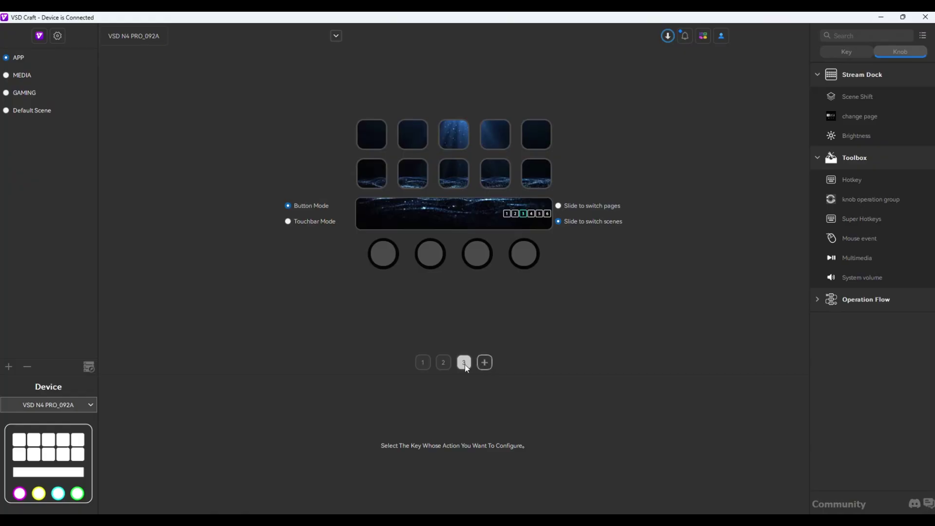
pyautogui.click(846, 54)
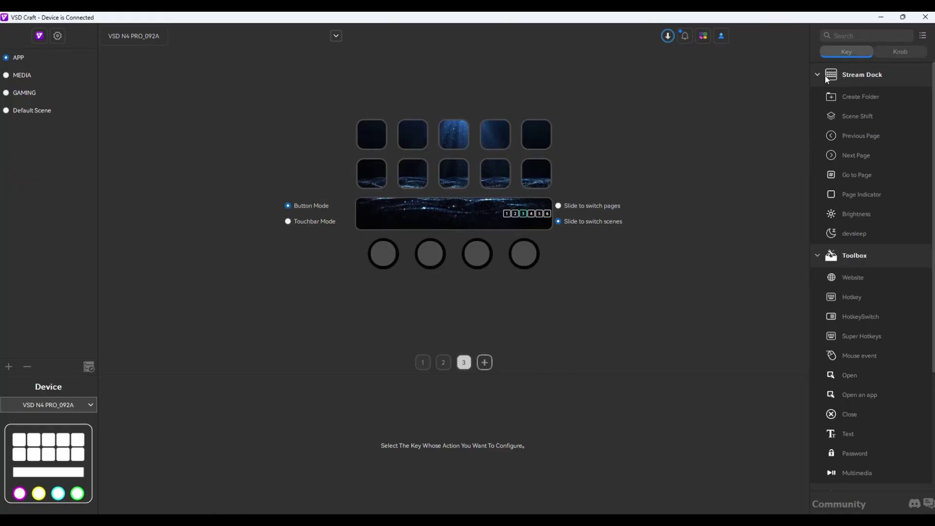
pyautogui.moveTo(862, 98); pyautogui.dragTo(412, 136)
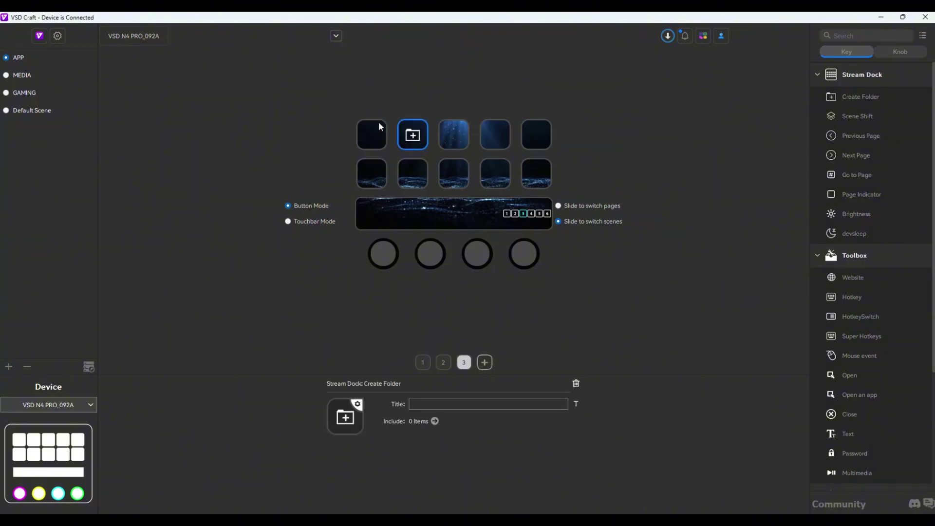
pyautogui.doubleClick(414, 140)
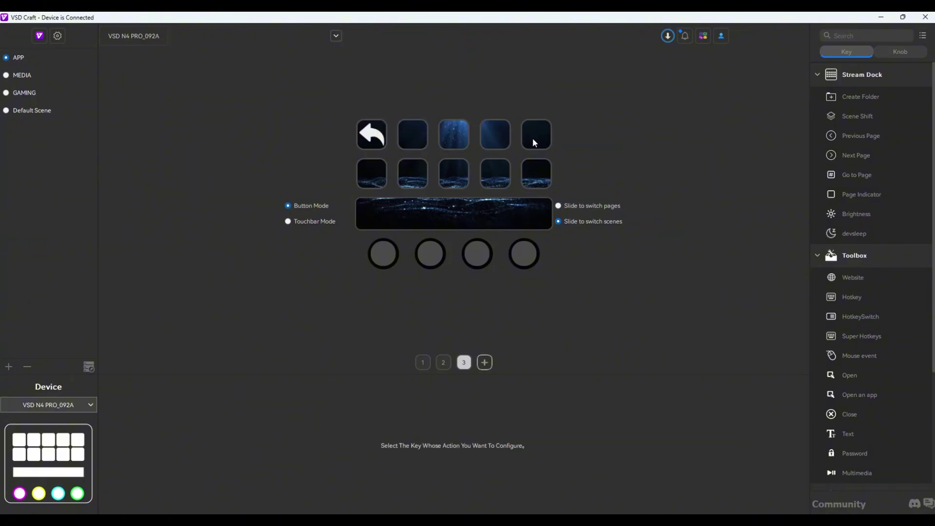
pyautogui.click(375, 145)
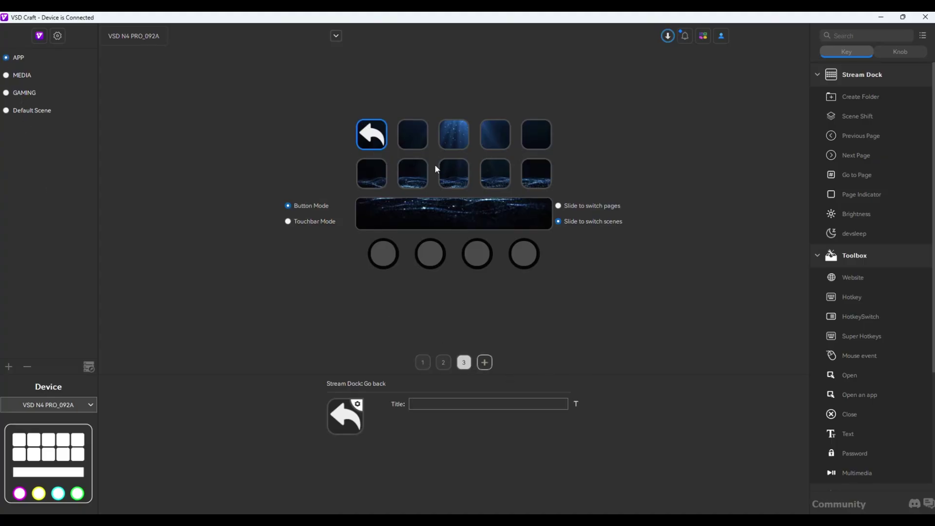
pyautogui.doubleClick(375, 139)
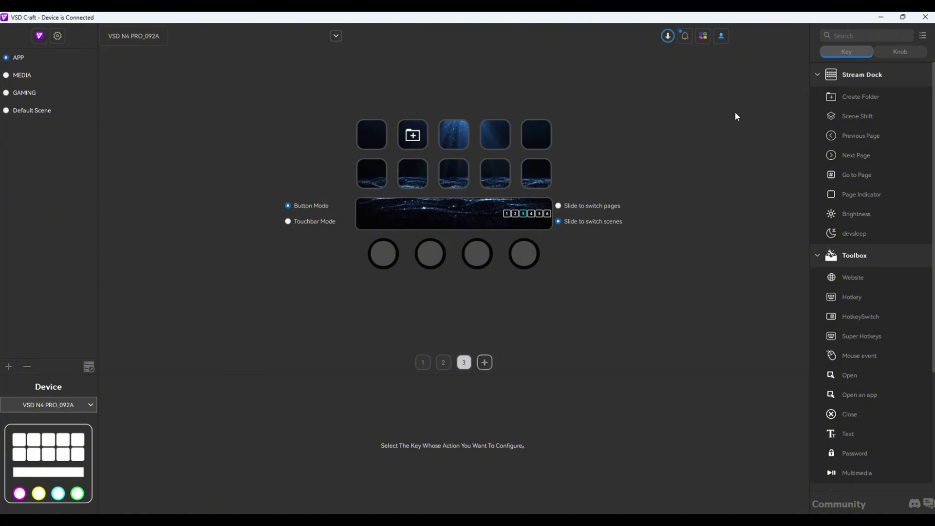
# Place Scene Shift, Previous Page, Next Page, Go to Page 1, Page Indicator and Brightness on page 3 keys
pyautogui.moveTo(841, 116); pyautogui.dragTo(378, 181)
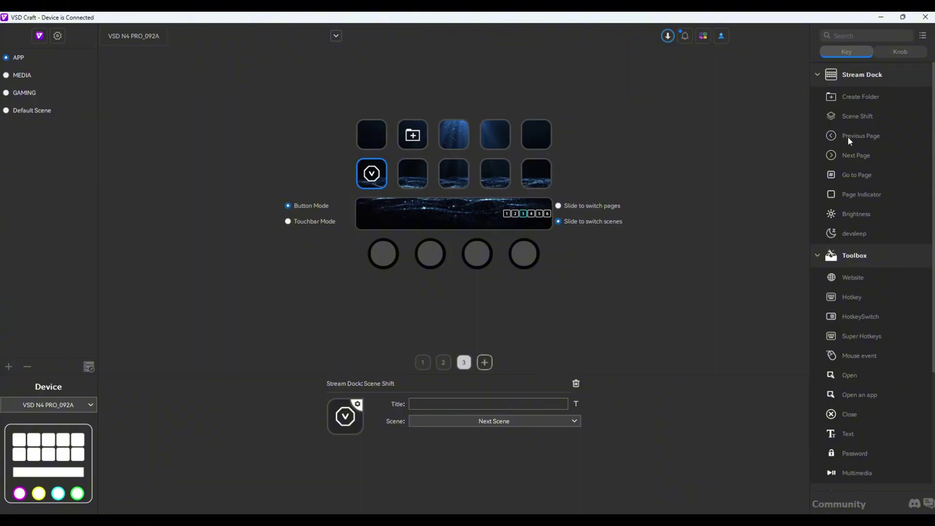
pyautogui.moveTo(851, 138); pyautogui.dragTo(495, 174)
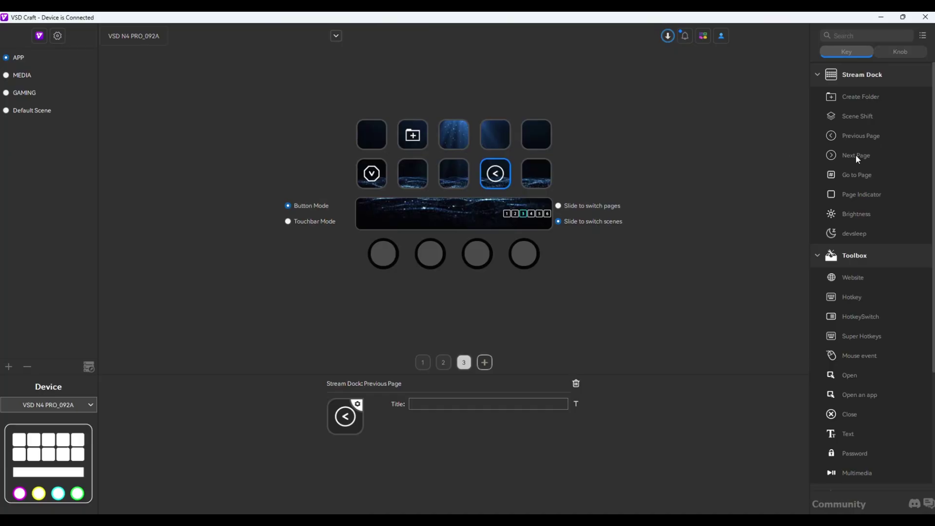
pyautogui.moveTo(855, 155); pyautogui.dragTo(536, 173)
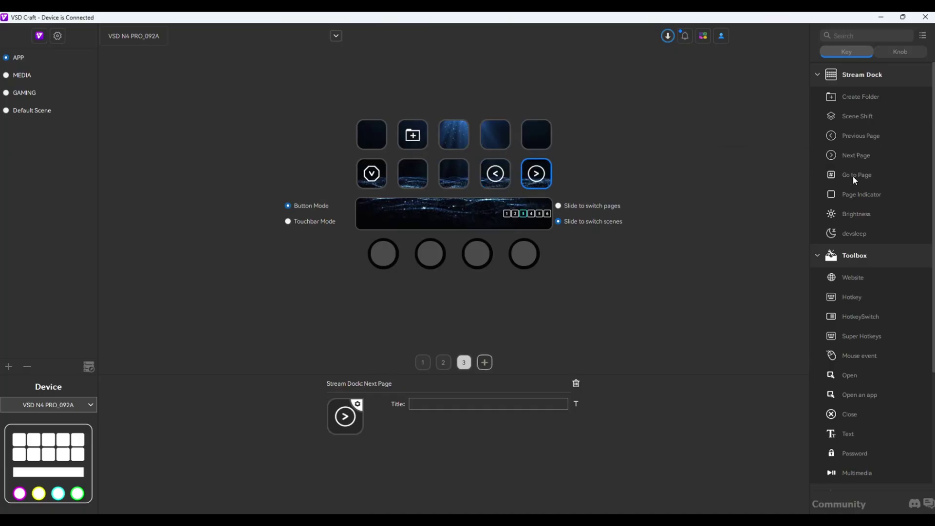
pyautogui.moveTo(852, 175); pyautogui.dragTo(455, 176)
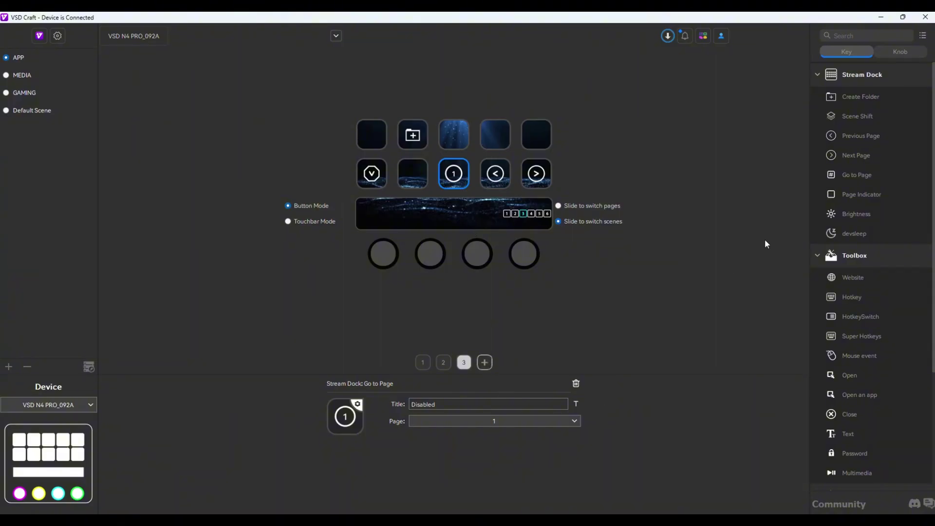
pyautogui.moveTo(858, 195); pyautogui.dragTo(549, 123)
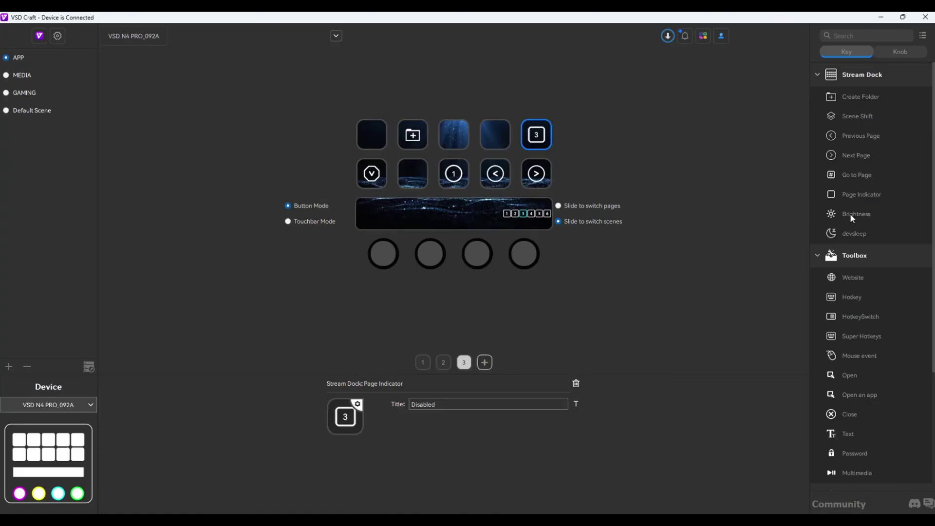
pyautogui.moveTo(849, 214); pyautogui.dragTo(496, 137)
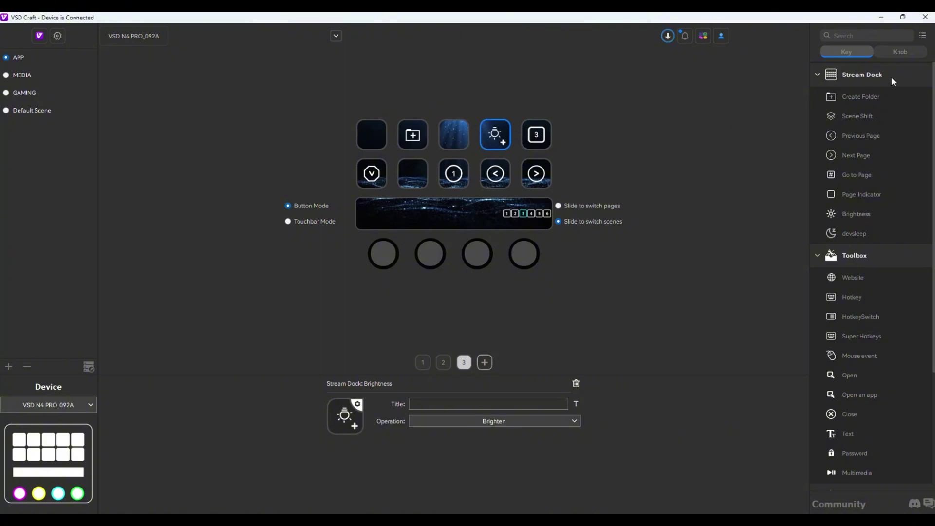
# Assign the Brightness knob action to the third knob, showing Brightness 100% on the touchbar
pyautogui.click(907, 53)
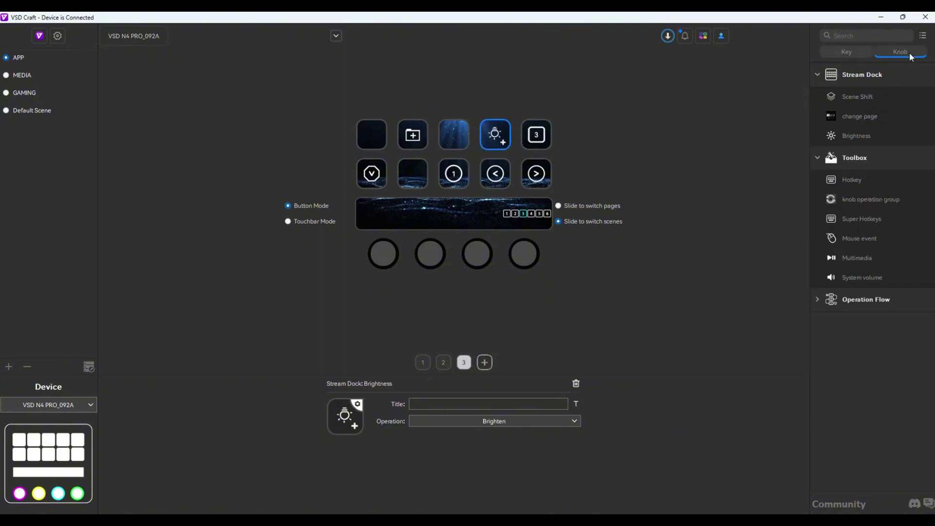
pyautogui.moveTo(852, 137); pyautogui.dragTo(475, 219)
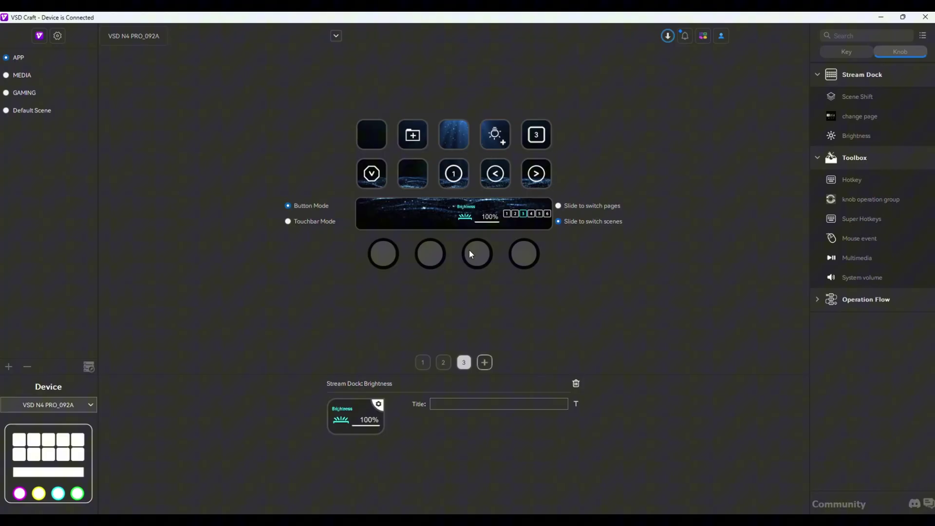
pyautogui.scroll(-4, 471, 247)
pyautogui.scroll(1, 487, 269)
# Review the devsleep keys' and page indicator key's settings on the top row
pyautogui.click(456, 146)
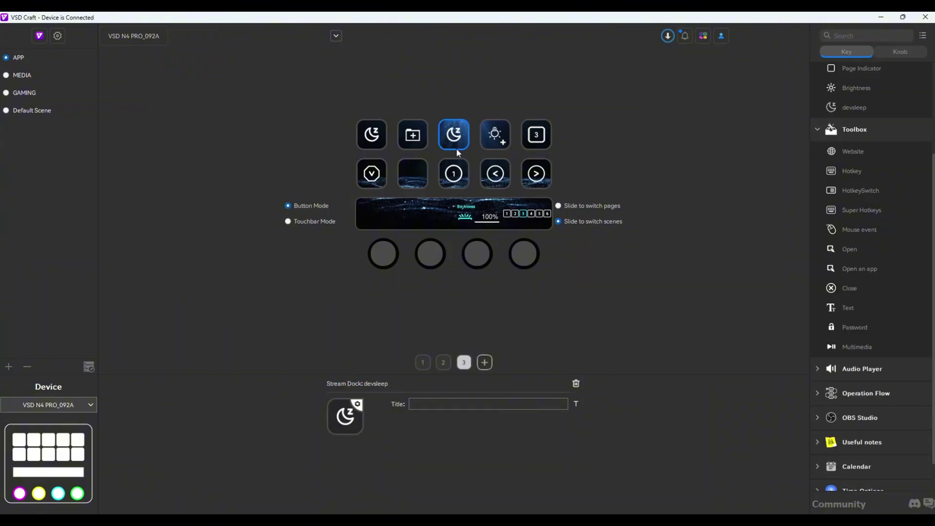
pyautogui.click(541, 134)
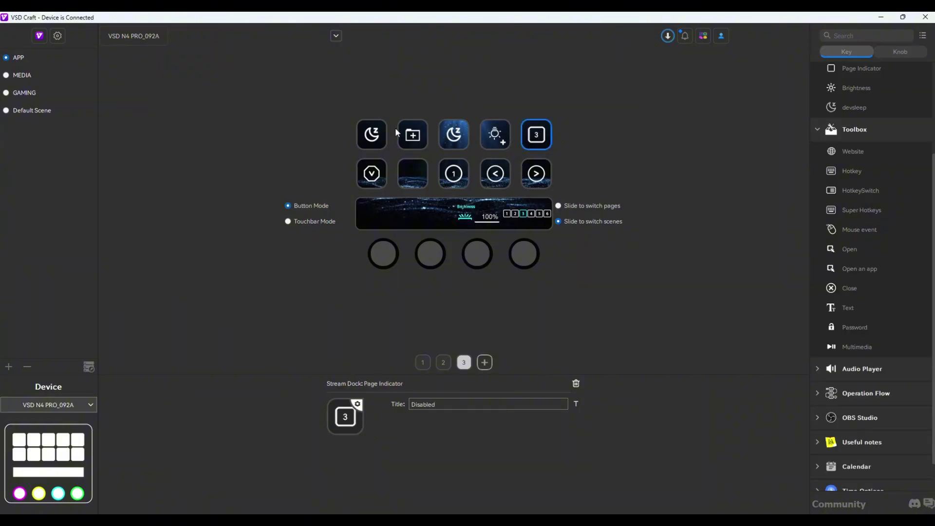
pyautogui.click(370, 135)
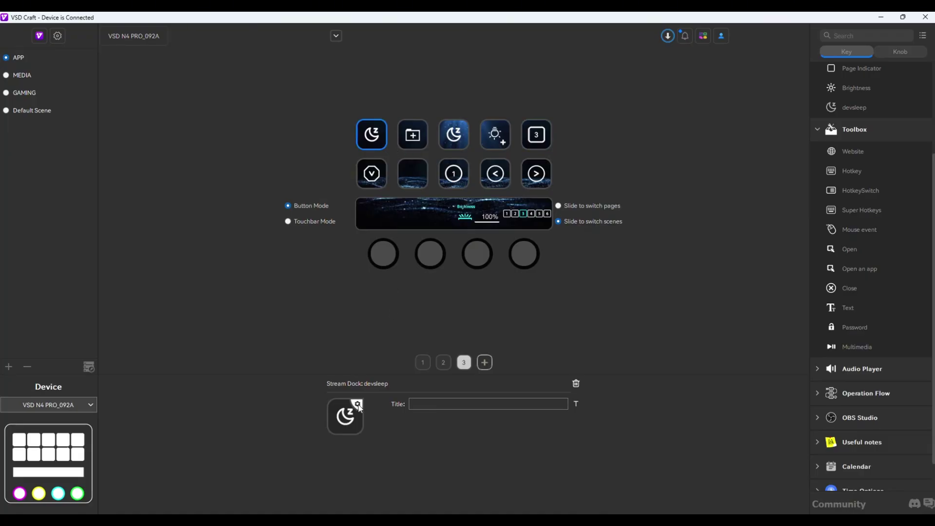
# Open the sleep key's Icon Library from its icon options and close it
pyautogui.click(358, 405)
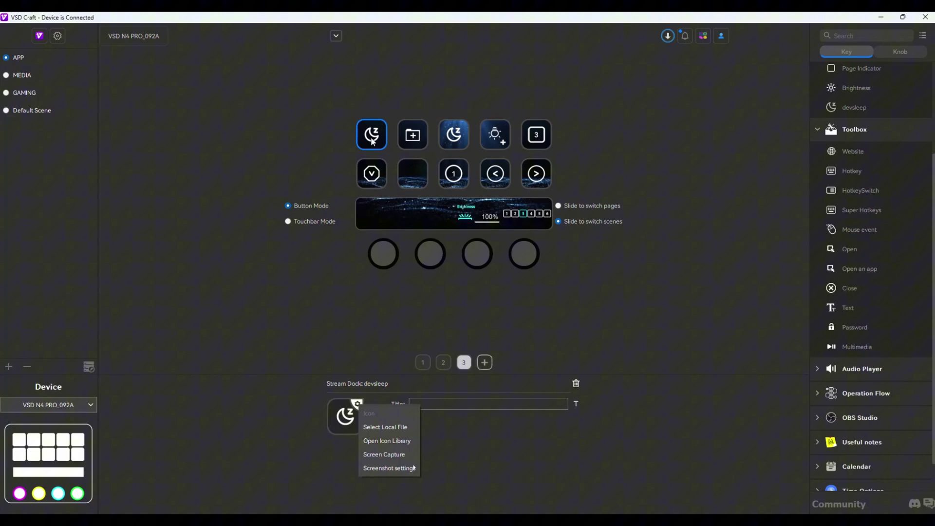
pyautogui.click(407, 442)
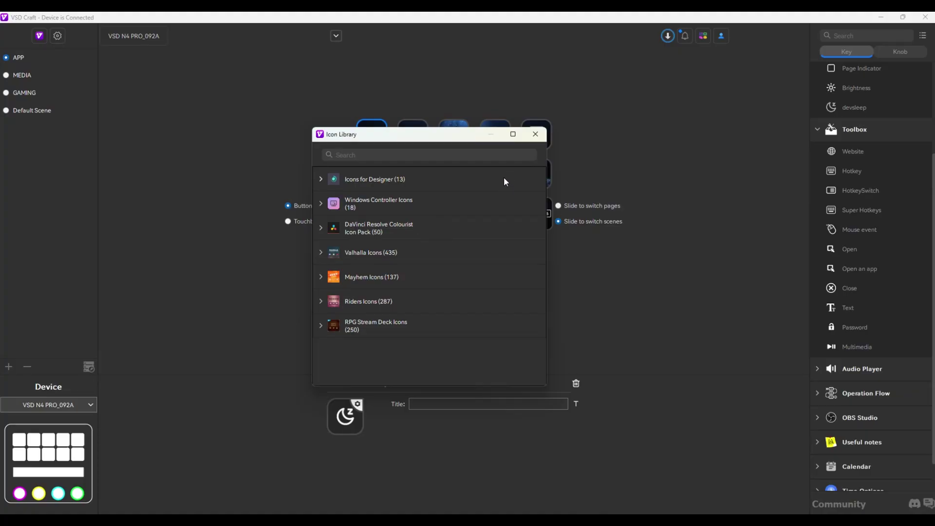
pyautogui.click(536, 134)
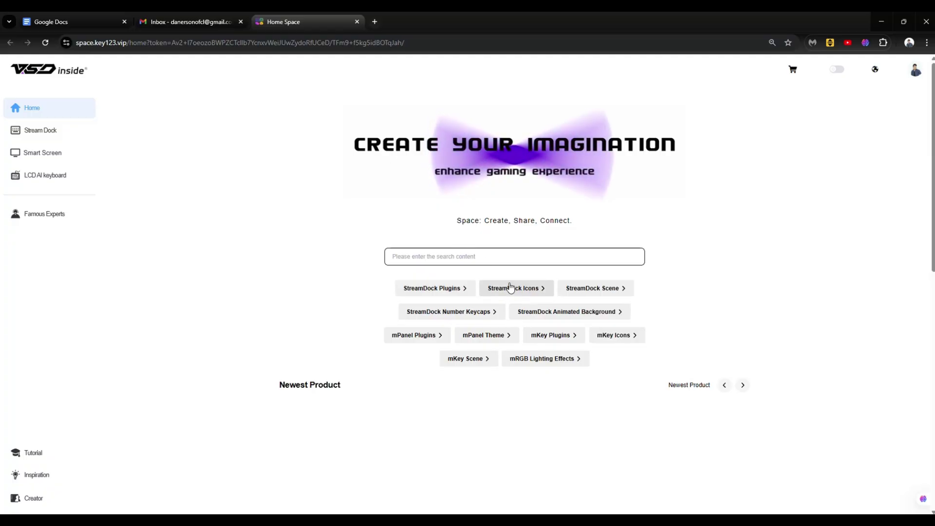
pyautogui.click(527, 290)
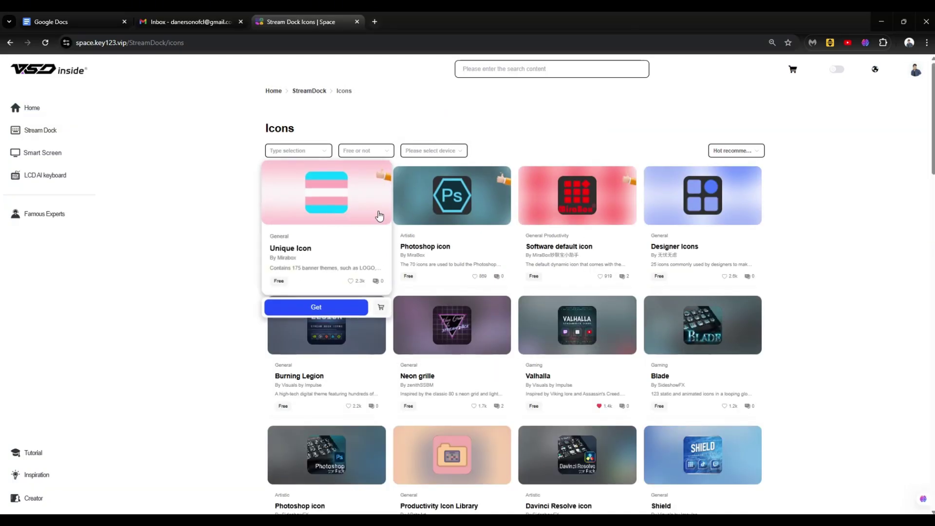
pyautogui.scroll(-3, 689, 240)
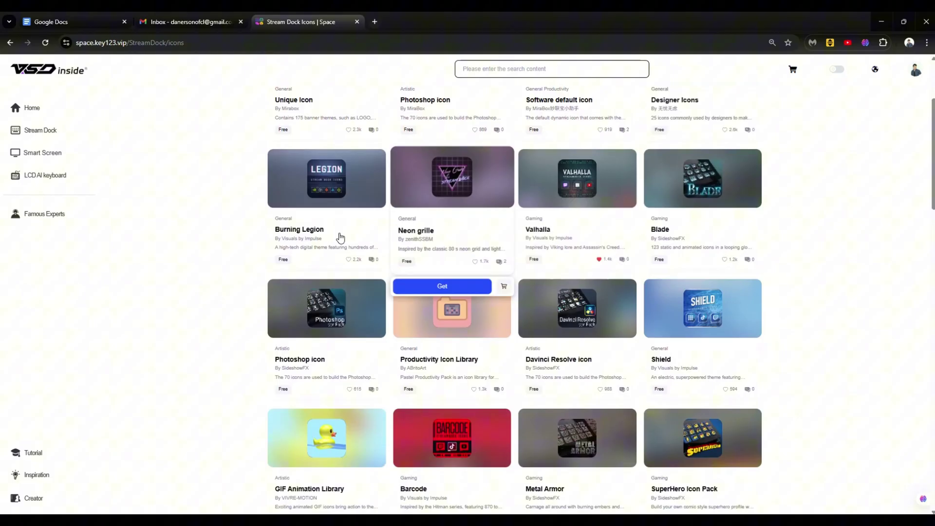
pyautogui.scroll(-5, 727, 352)
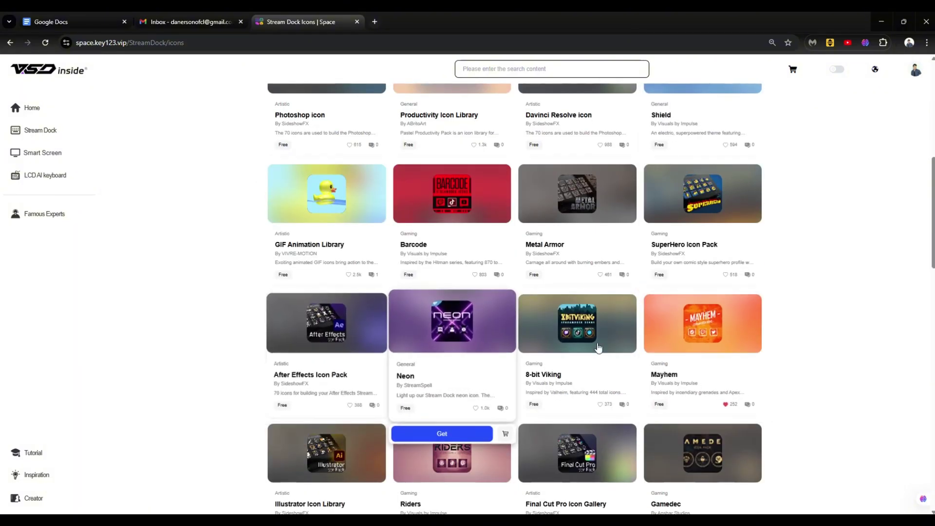
pyautogui.scroll(-4, 710, 366)
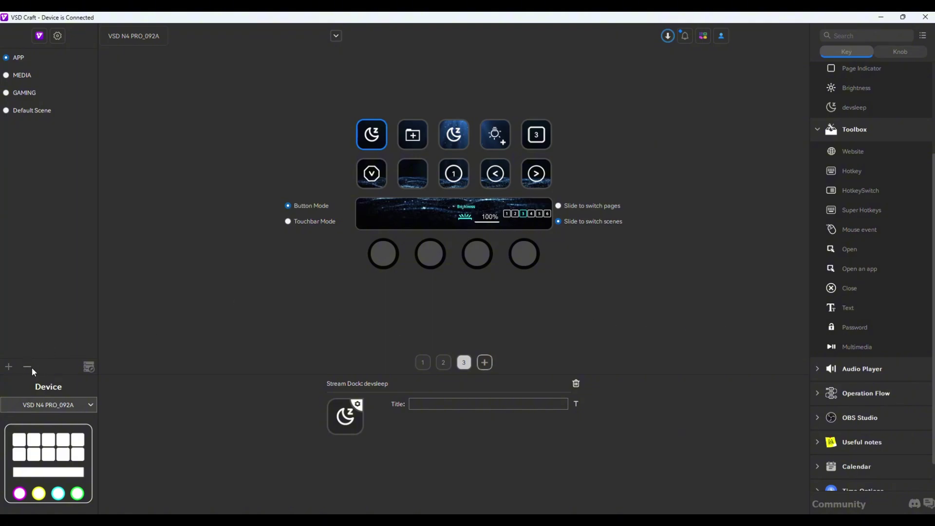
# In Scene settings, set the Default Scene's App 1 trigger to Zoom
pyautogui.click(57, 36)
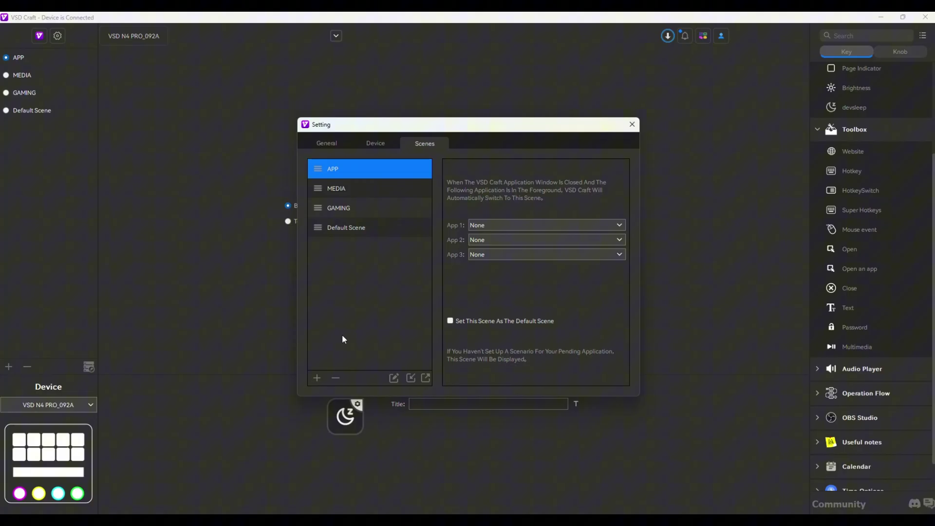
pyautogui.click(395, 378)
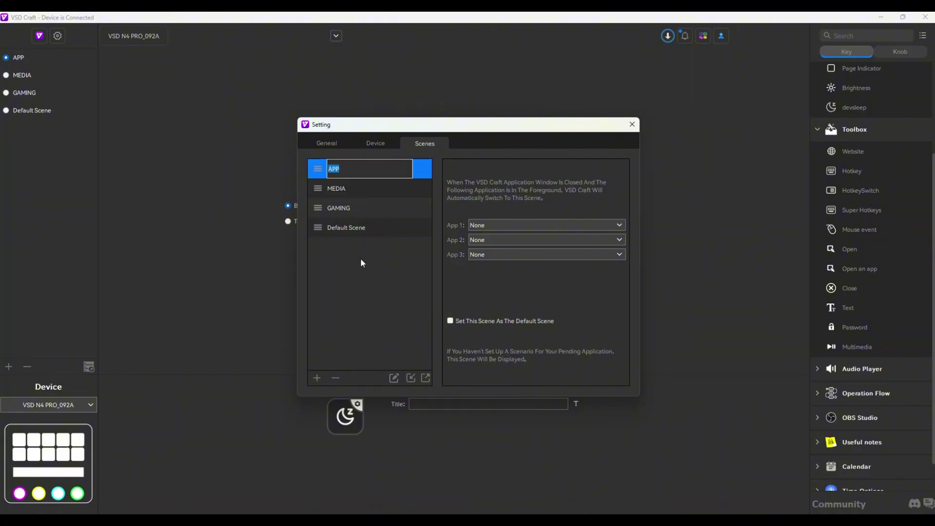
pyautogui.click(362, 263)
pyautogui.click(346, 228)
pyautogui.click(497, 225)
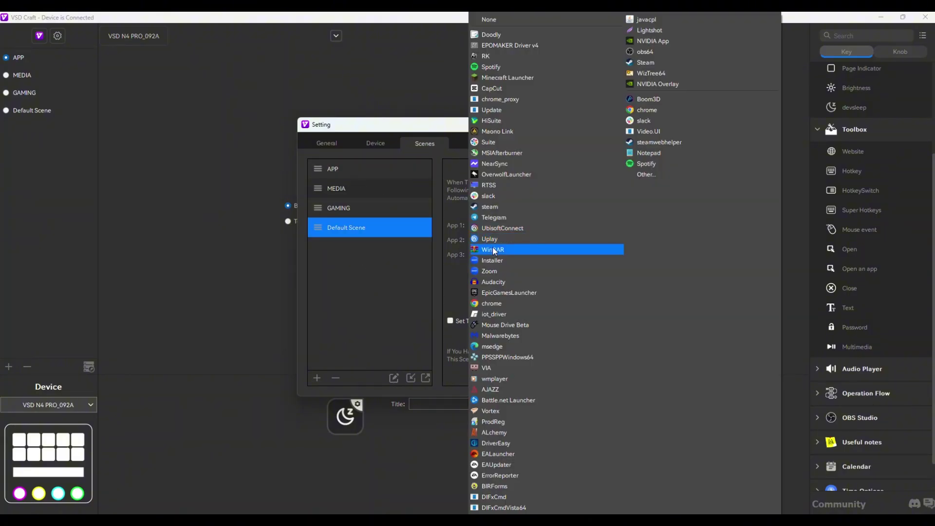
pyautogui.click(492, 271)
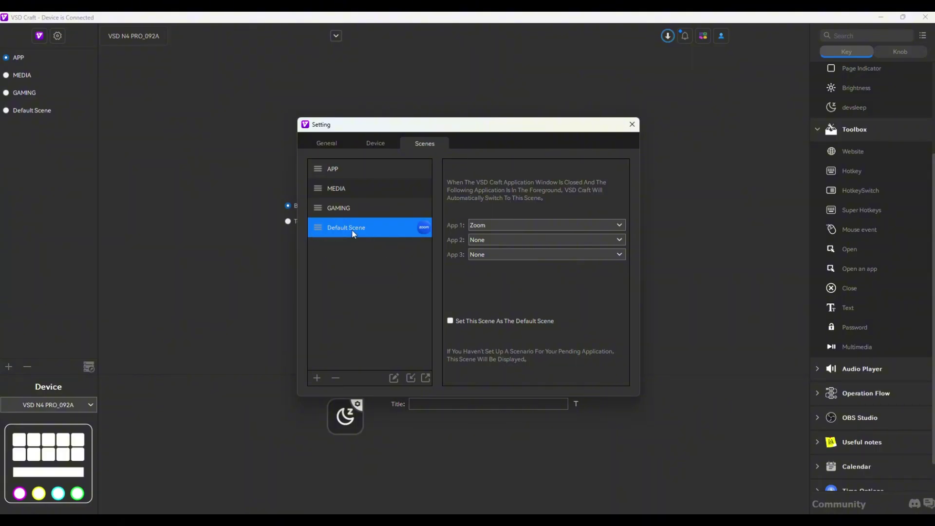
# Check the trigger apps of the GAMING, MEDIA and APP scenes
pyautogui.click(359, 209)
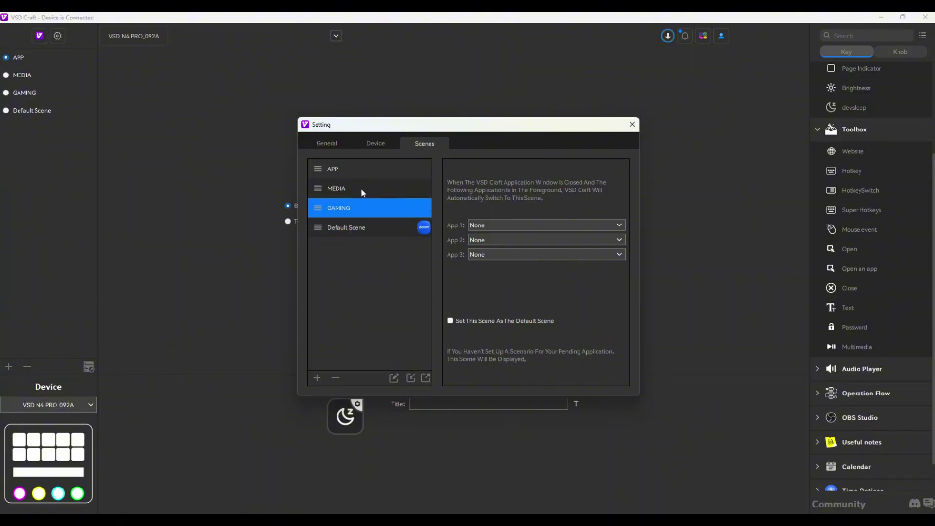
pyautogui.click(361, 192)
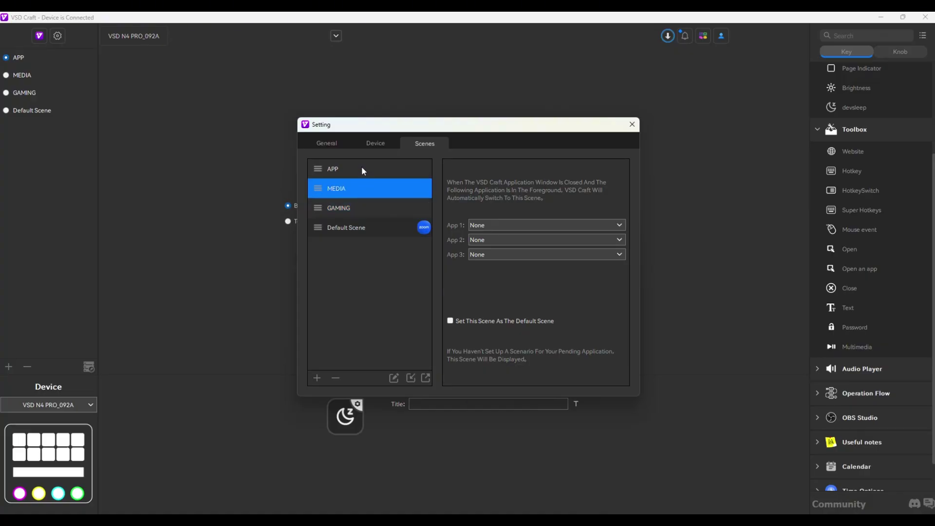
pyautogui.click(361, 169)
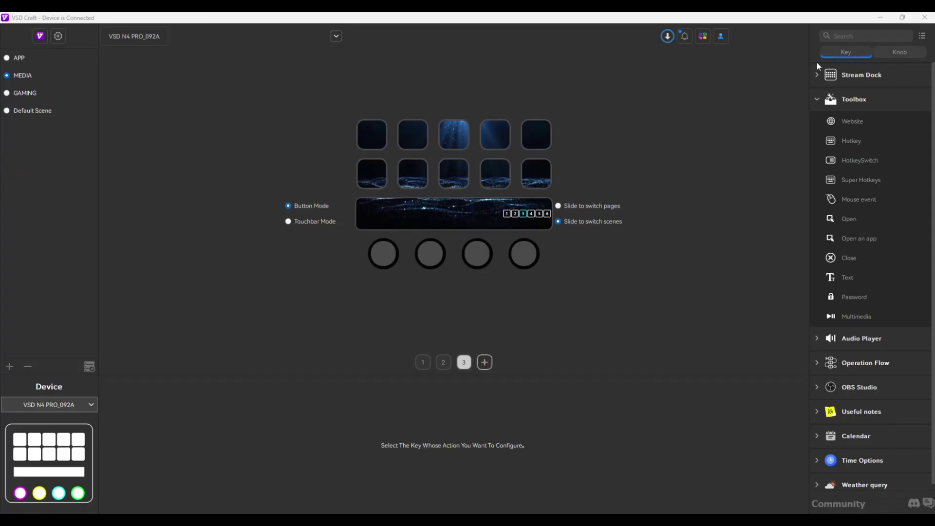
# Drag change page, Brightness and Hotkey knob actions from Stream Dock onto the MEDIA touchbar
pyautogui.click(911, 51)
pyautogui.click(863, 80)
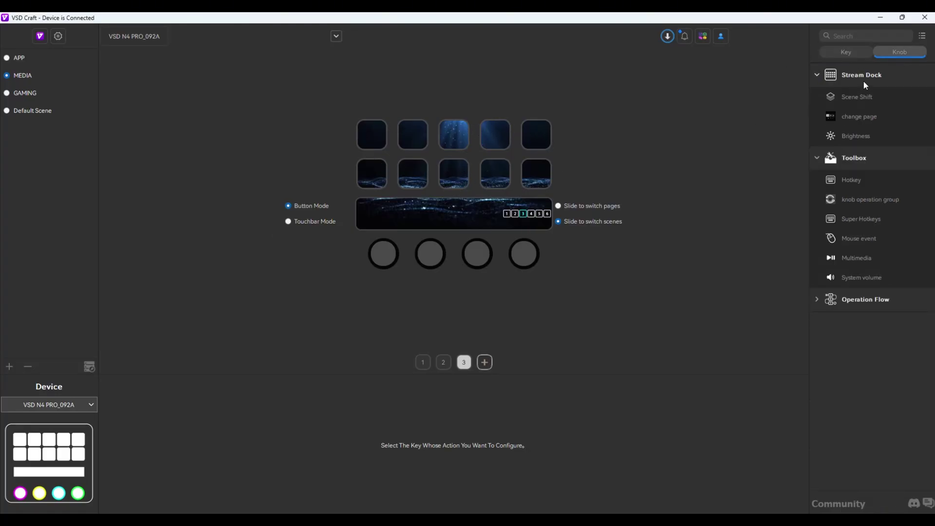
pyautogui.moveTo(861, 116); pyautogui.dragTo(385, 211)
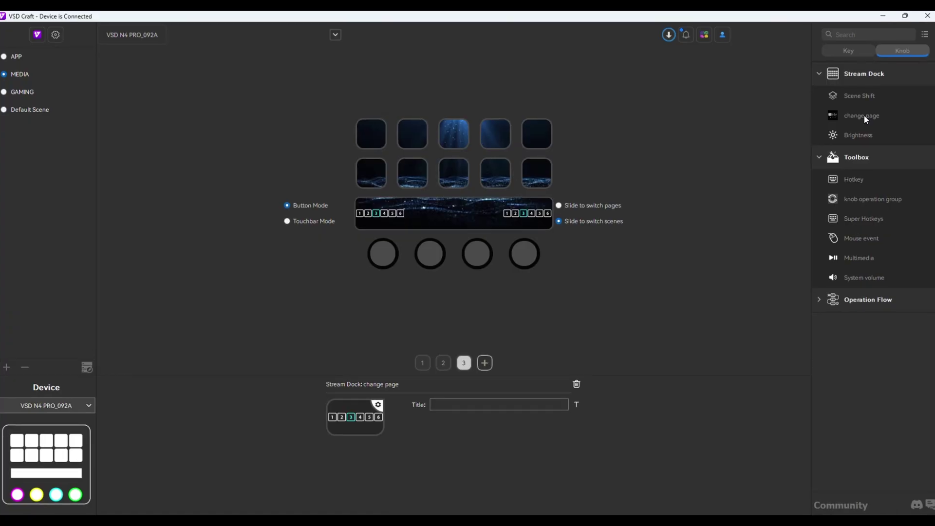
pyautogui.moveTo(863, 114); pyautogui.dragTo(437, 217)
pyautogui.click(542, 259)
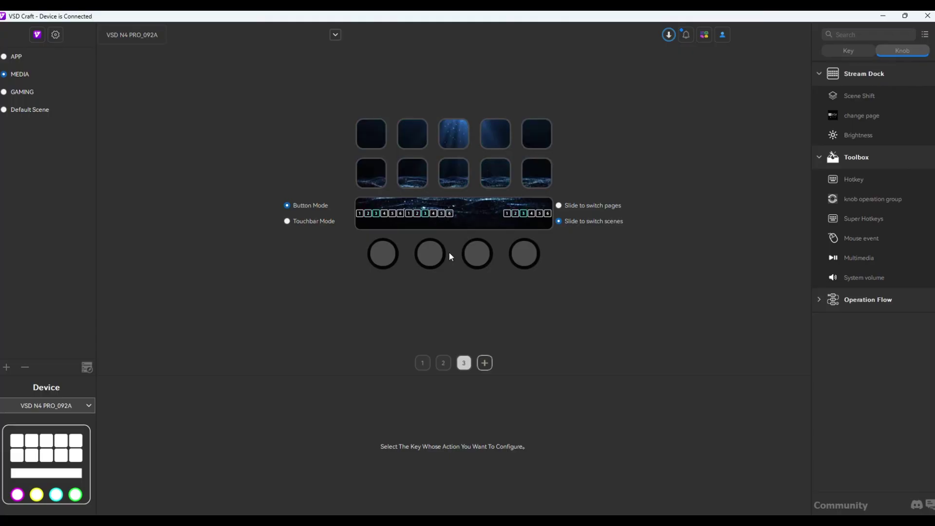
pyautogui.moveTo(863, 133); pyautogui.dragTo(493, 230)
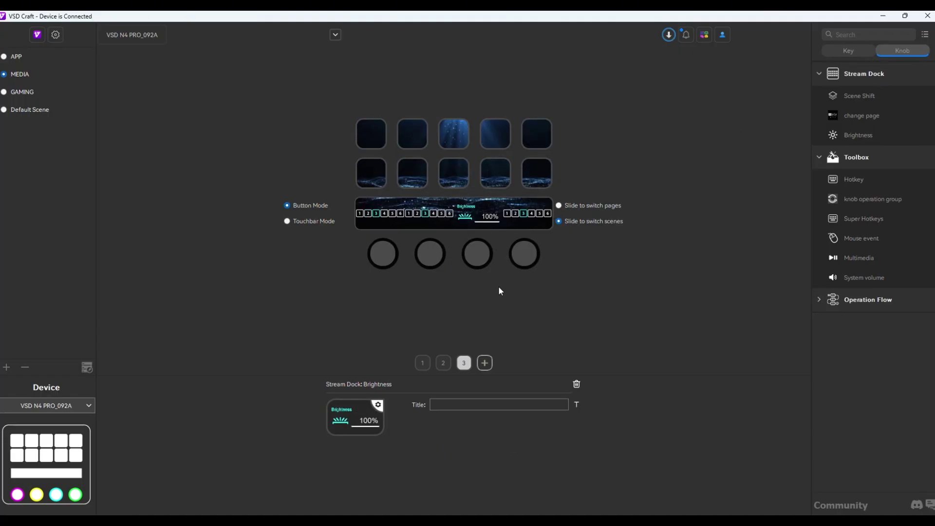
pyautogui.moveTo(858, 178); pyautogui.dragTo(479, 216)
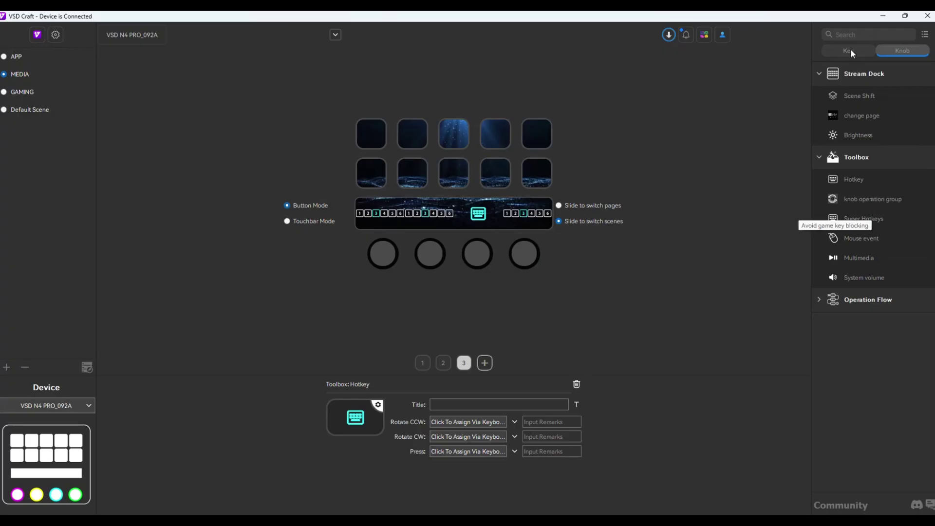
# Put Website on key 1 and a Ctrl+Alt+Shift+S Hotkey on key 2
pyautogui.click(864, 53)
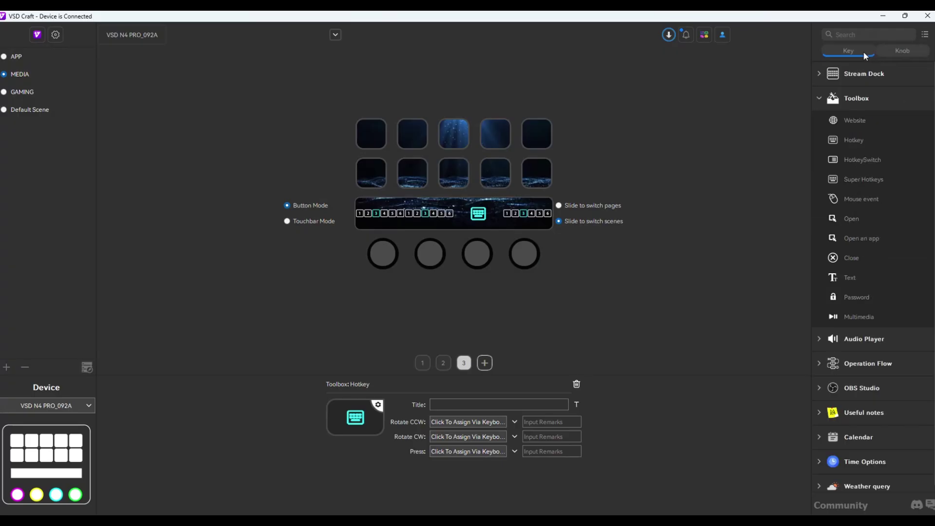
pyautogui.moveTo(853, 128); pyautogui.dragTo(372, 134)
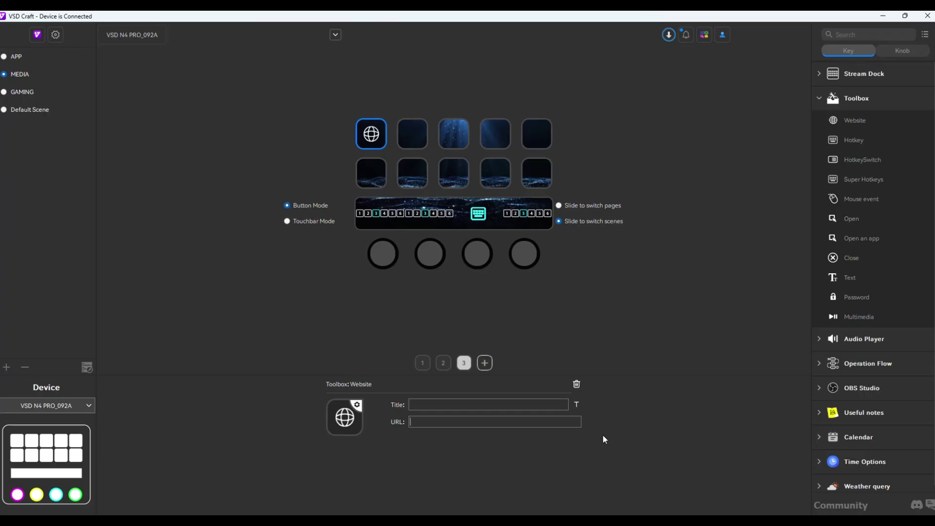
pyautogui.moveTo(854, 140); pyautogui.dragTo(413, 135)
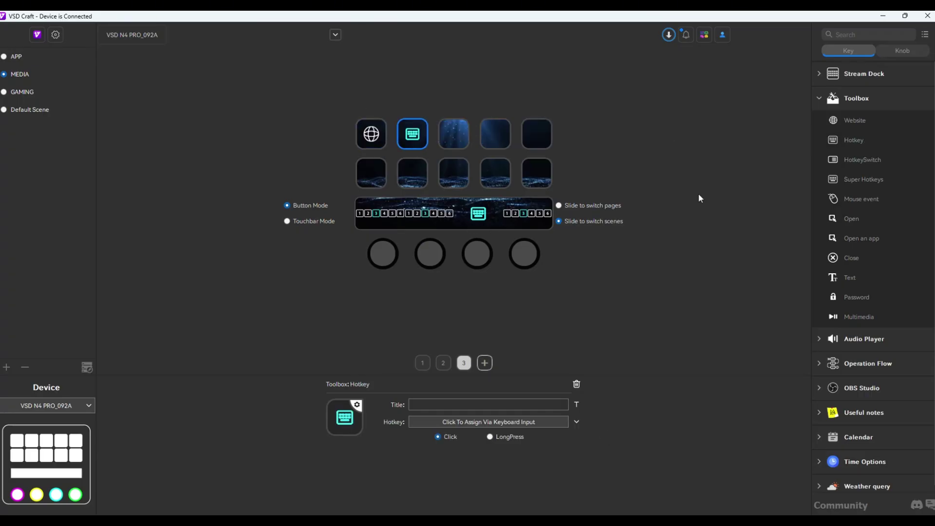
pyautogui.click(489, 422)
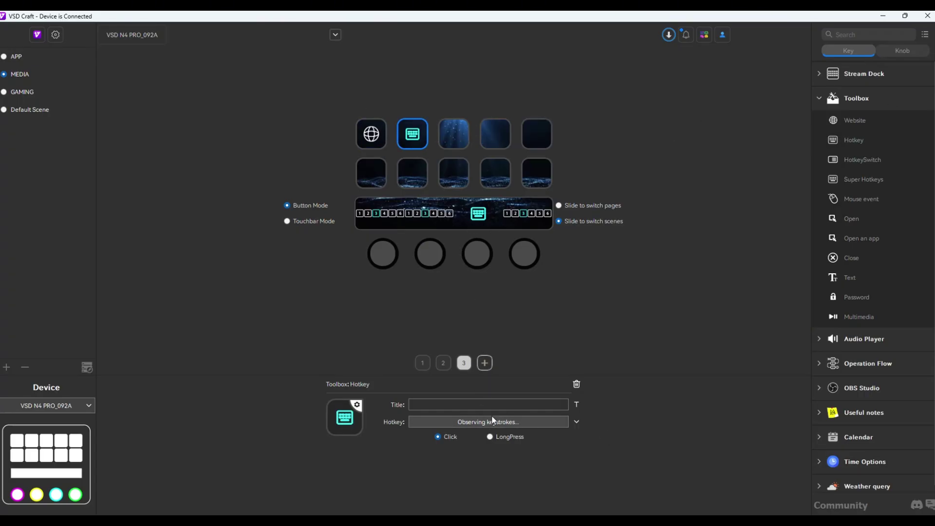
pyautogui.press('ctrl')
pyautogui.click(522, 421)
pyautogui.press('ctrl')
pyautogui.press('alt')
pyautogui.press('shift')
pyautogui.hotkey('ctrl', 'alt', 'shift', 's')
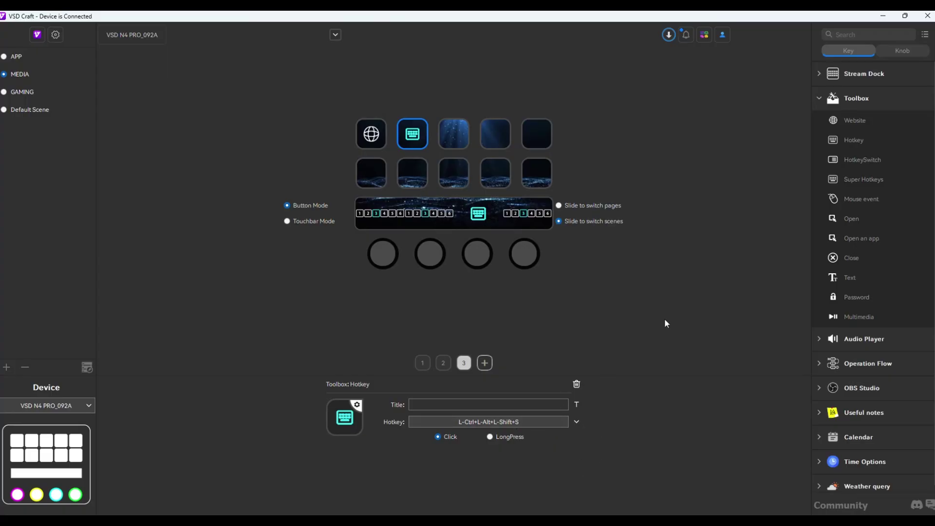
# Put a HotkeySwitch toggling D and A on key 3 and Super Hotkeys on key 4
pyautogui.moveTo(863, 160); pyautogui.dragTo(454, 136)
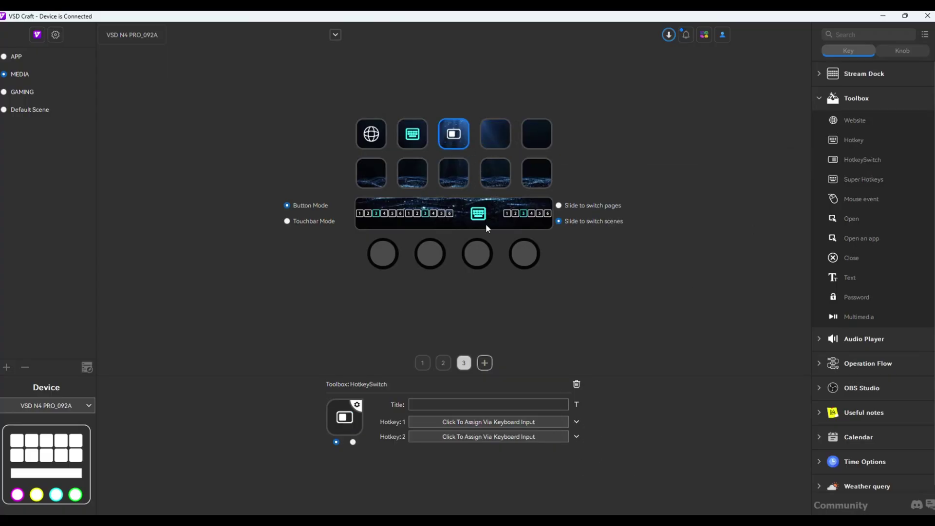
pyautogui.click(494, 421)
pyautogui.press('d')
pyautogui.click(510, 435)
pyautogui.press('a')
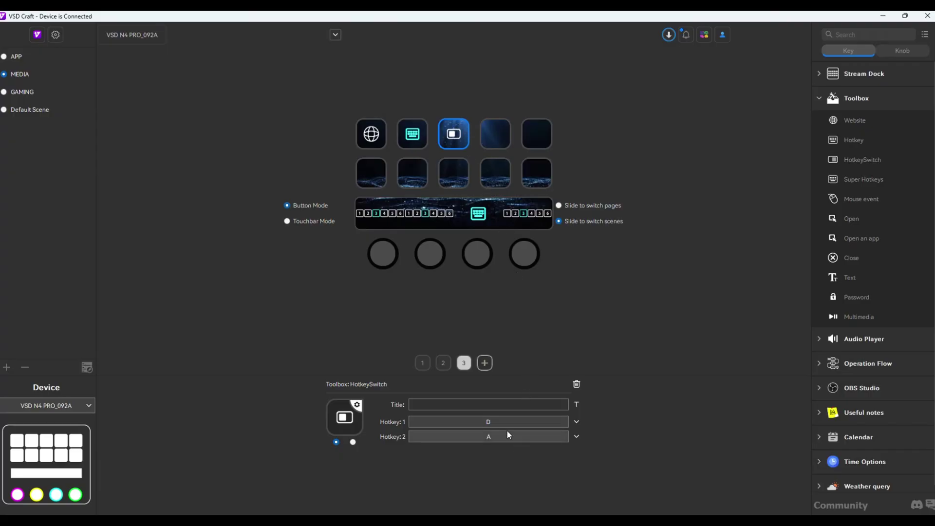
pyautogui.click(490, 438)
pyautogui.press('a')
pyautogui.moveTo(864, 179); pyautogui.dragTo(495, 134)
# Put a Mouse event (Mouse Click) on key 5 and an Open an app action on row two
pyautogui.moveTo(870, 200); pyautogui.dragTo(537, 134)
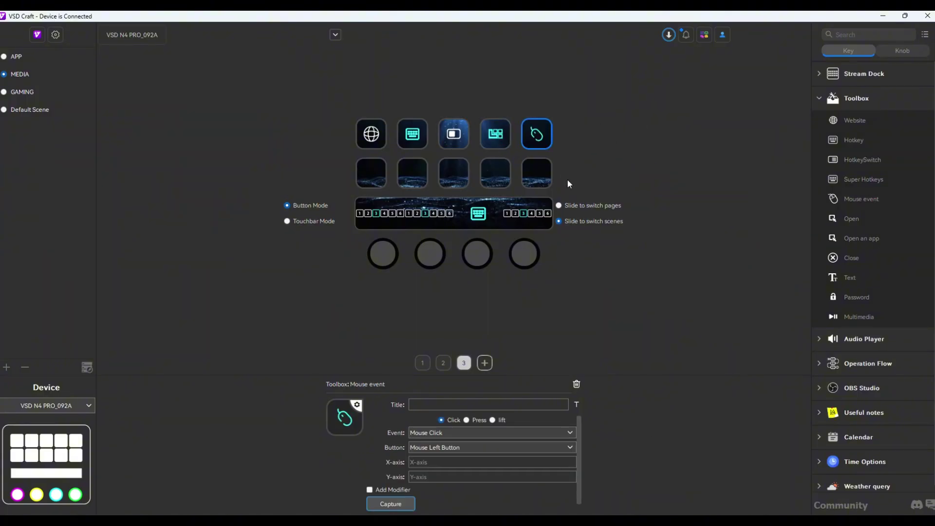
pyautogui.click(556, 432)
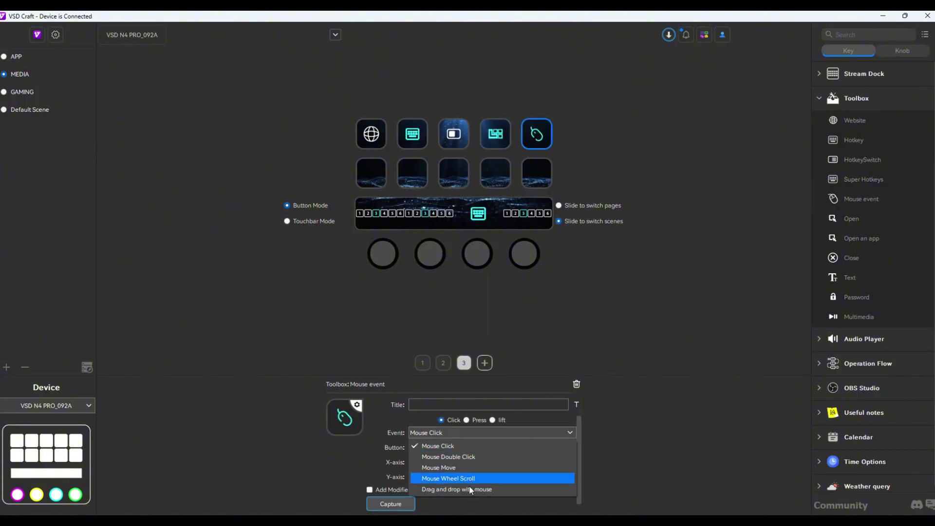
pyautogui.click(650, 425)
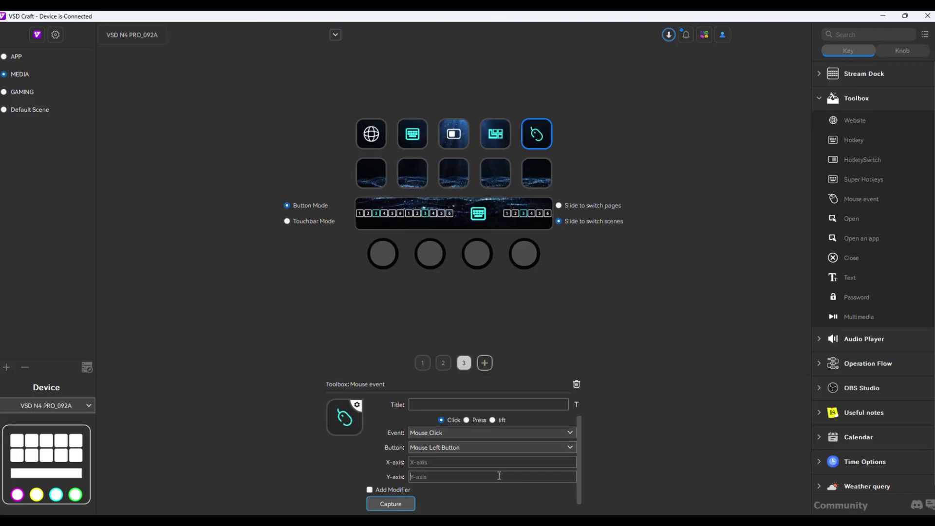
pyautogui.doubleClick(868, 223)
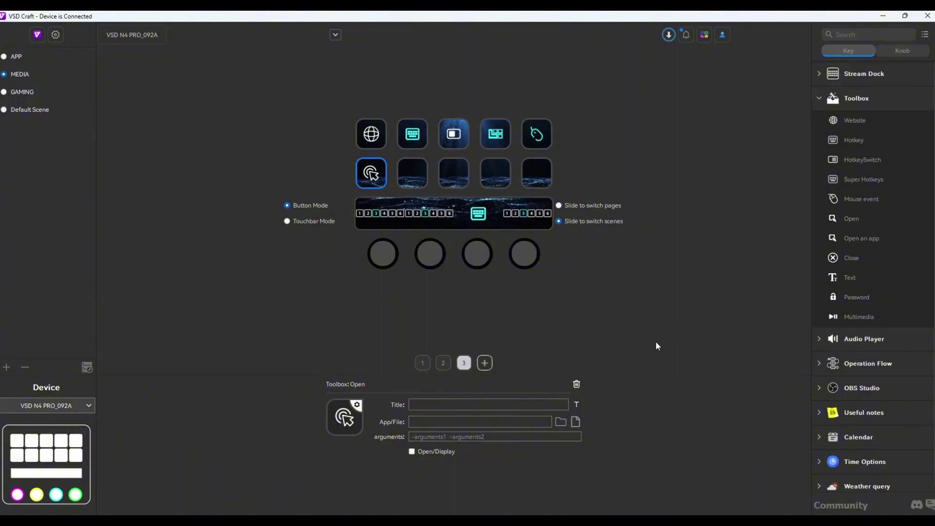
pyautogui.moveTo(869, 238); pyautogui.dragTo(428, 176)
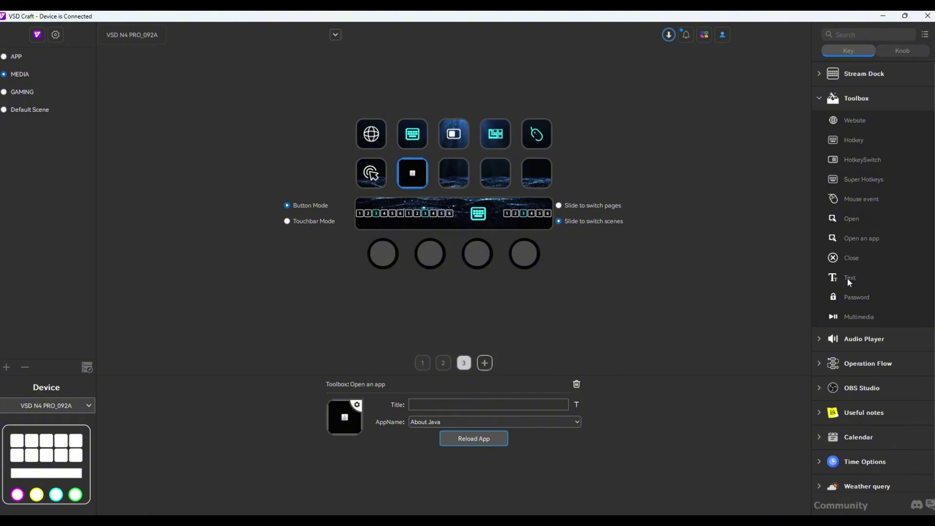
# Assign Text, Password and Multimedia to row-two keys 3–5, with Previous as the media operation
pyautogui.moveTo(849, 280); pyautogui.dragTo(454, 173)
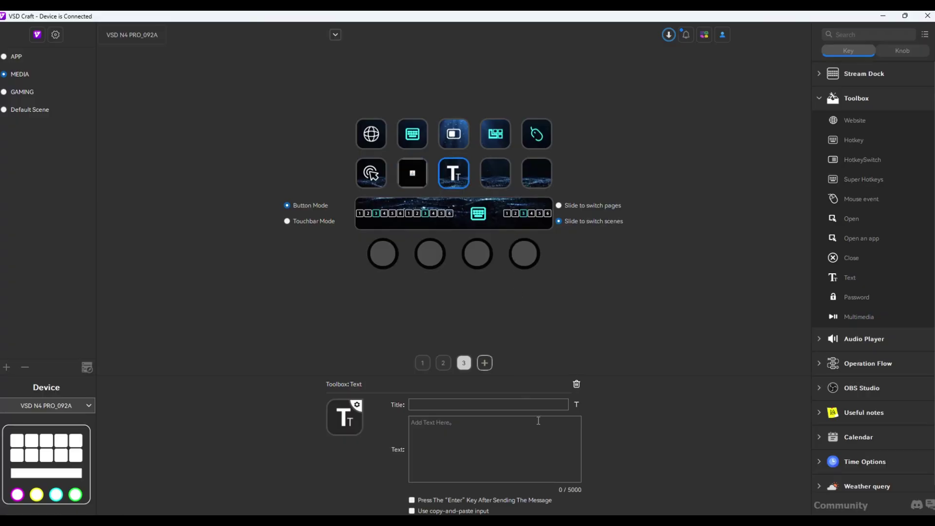
pyautogui.moveTo(856, 298); pyautogui.dragTo(503, 190)
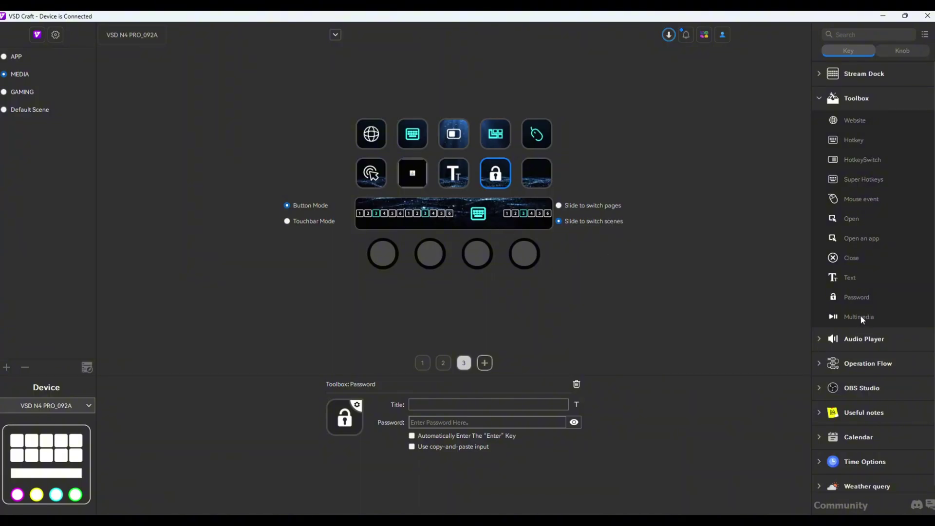
pyautogui.moveTo(857, 317); pyautogui.dragTo(538, 175)
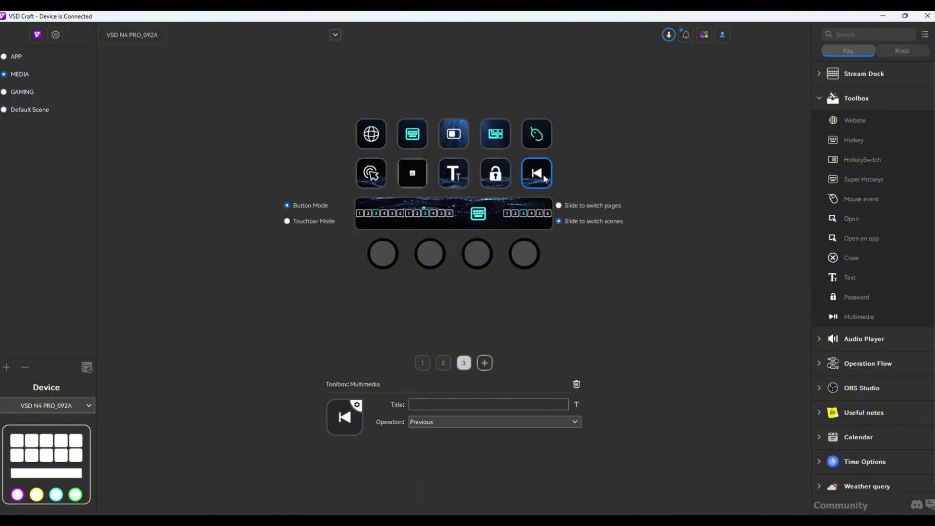
pyautogui.click(575, 422)
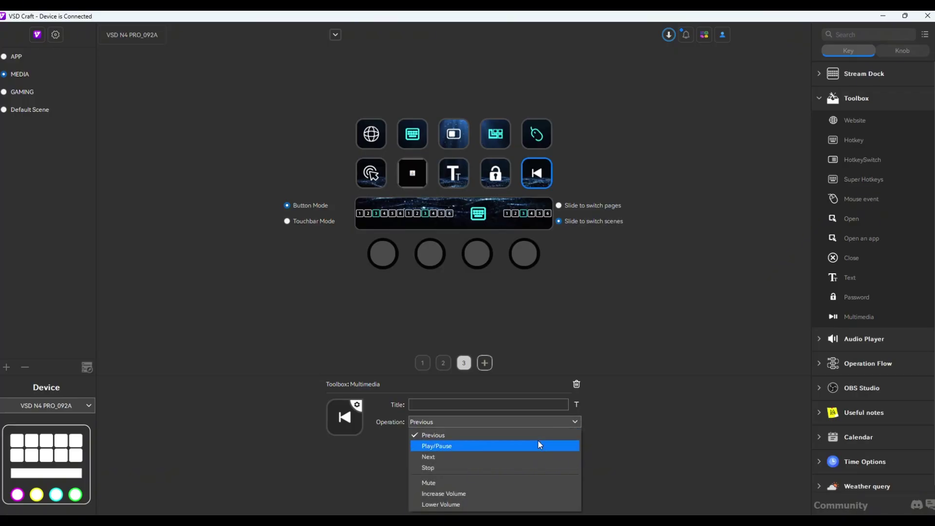
pyautogui.click(783, 241)
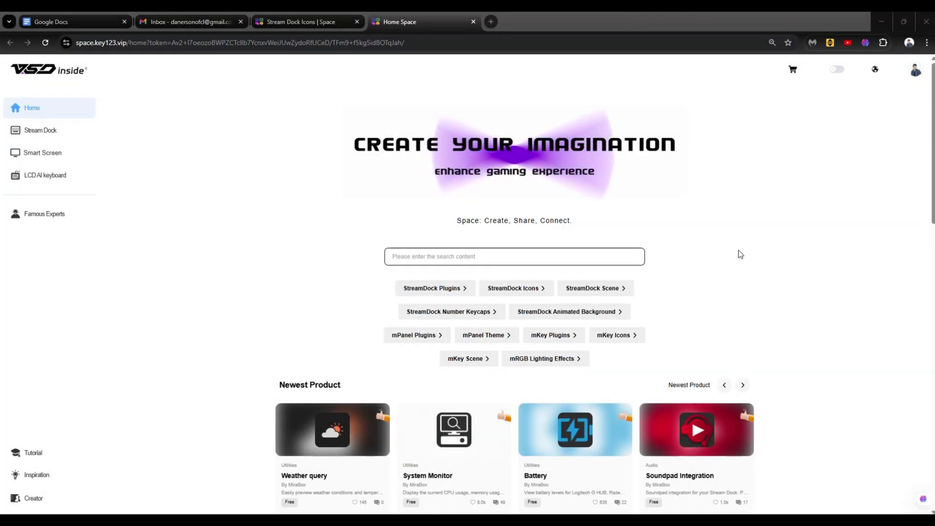
# Load more StreamDock Plugins in Space and get the Spotify node plugin
pyautogui.click(449, 287)
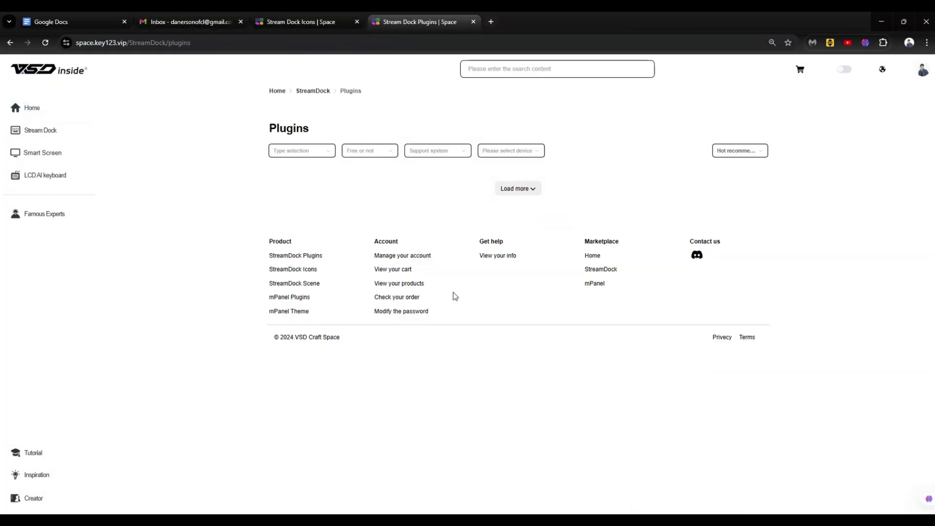
pyautogui.click(516, 191)
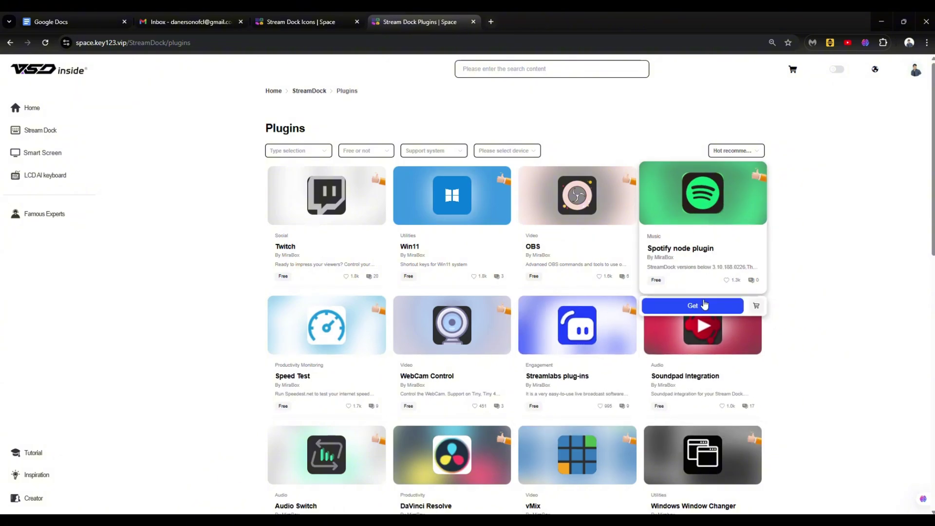
pyautogui.click(705, 312)
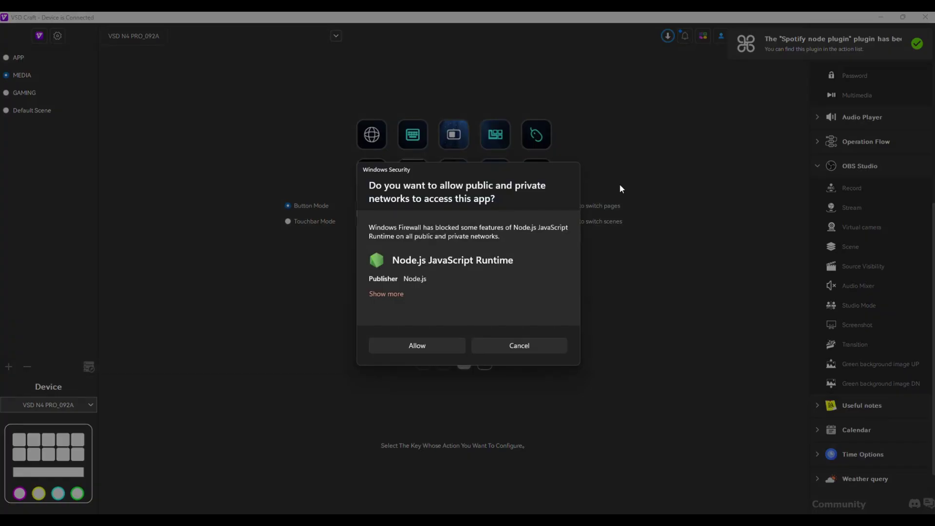
# Allow the Spotify plugin through Windows Firewall, check the downloads list, and expand the Spotify actions
pyautogui.click(452, 350)
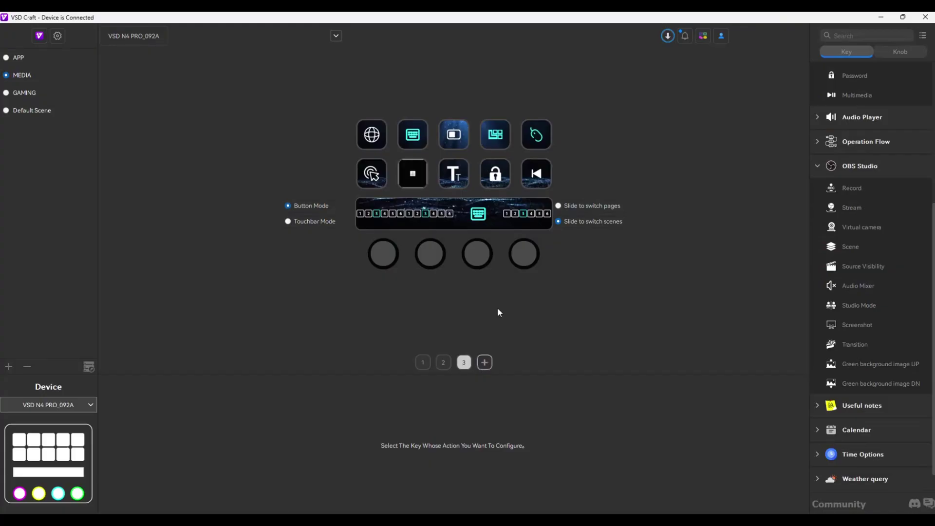
pyautogui.click(669, 37)
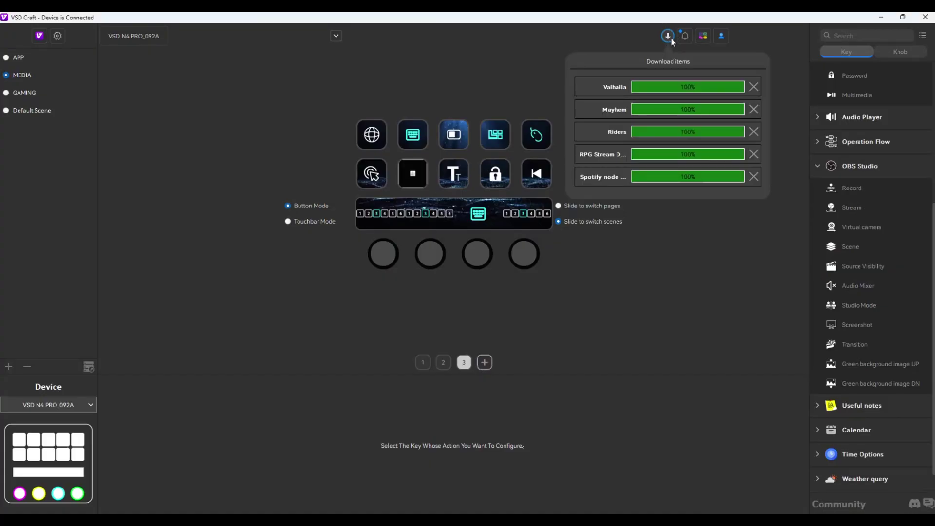
pyautogui.click(598, 183)
pyautogui.scroll(-1, 852, 348)
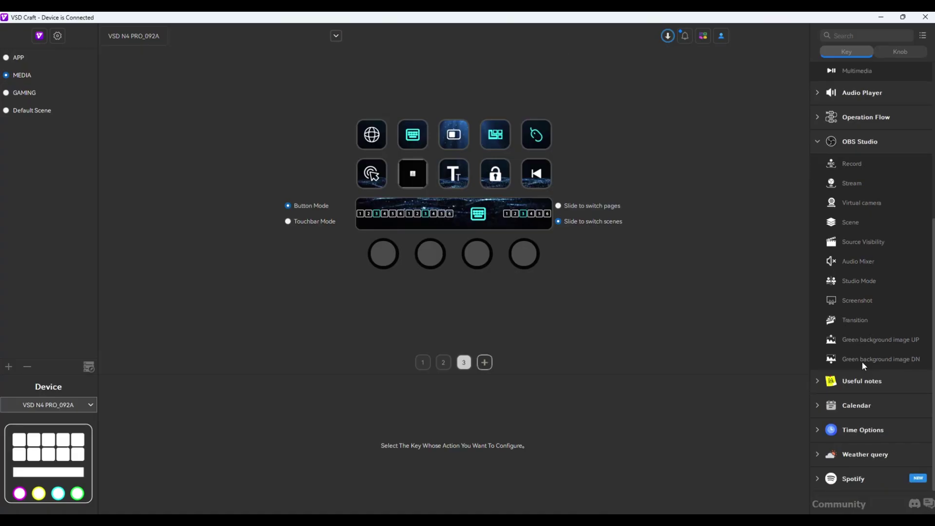
pyautogui.click(875, 482)
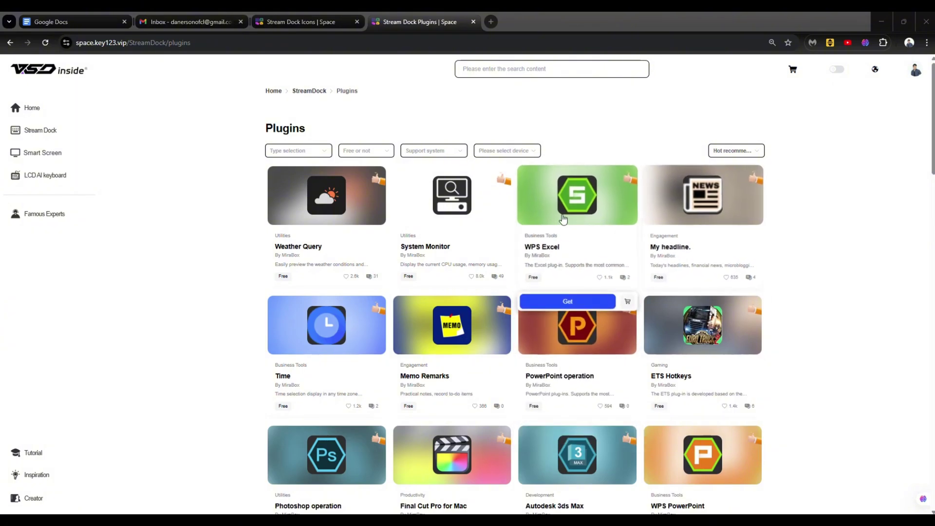
# Install the System Monitor plugin with Get on its Space details page
pyautogui.moveTo(443, 203)
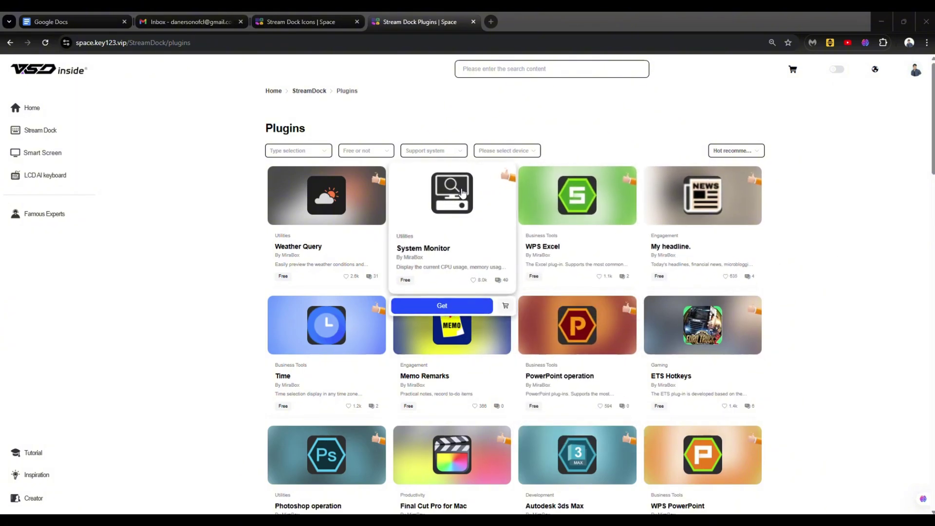
pyautogui.click(470, 205)
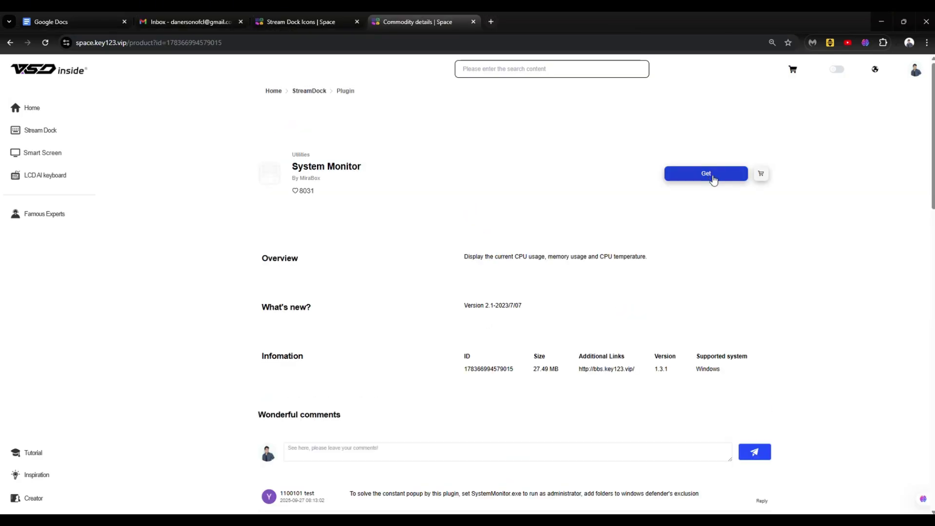
pyautogui.click(706, 180)
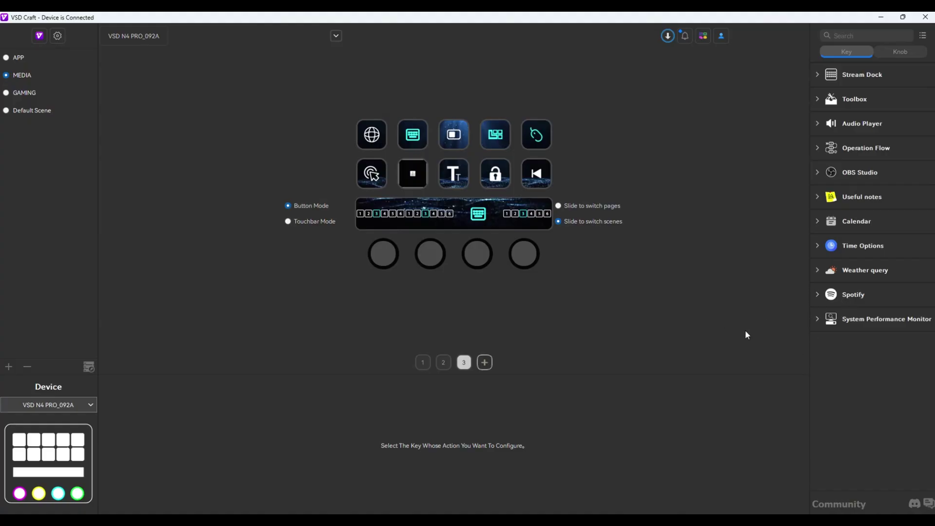
# Add page 4 and place Memory, CPU usage, CPU frequency, GPU temperature and CPU temperature monitors on its keys
pyautogui.click(842, 320)
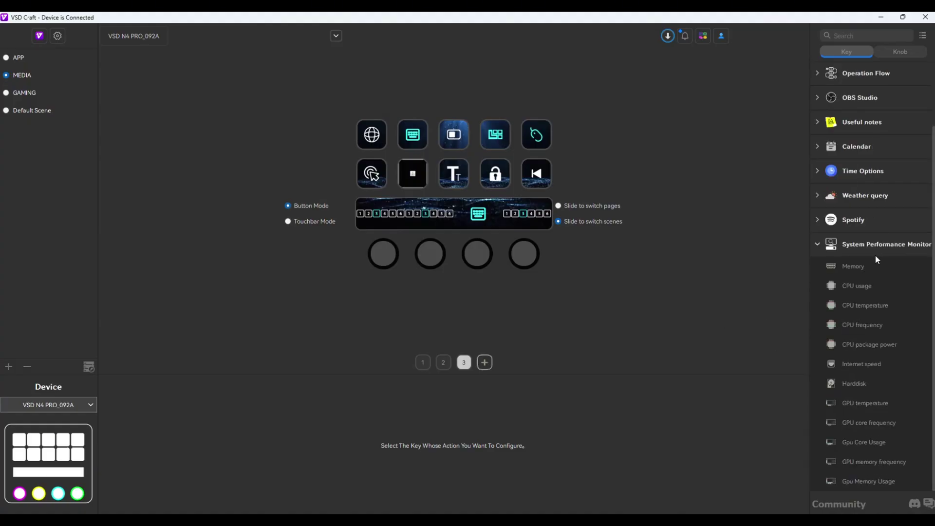
pyautogui.click(485, 362)
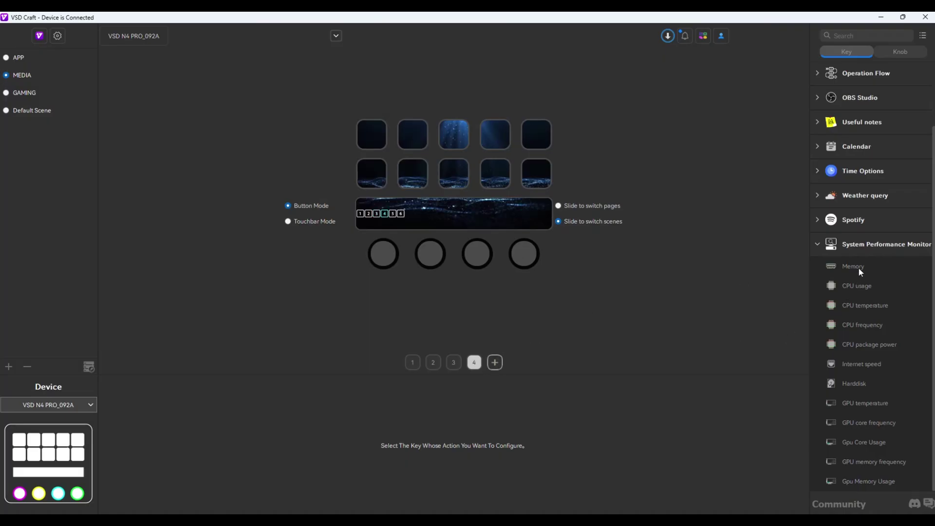
pyautogui.moveTo(858, 267); pyautogui.dragTo(372, 134)
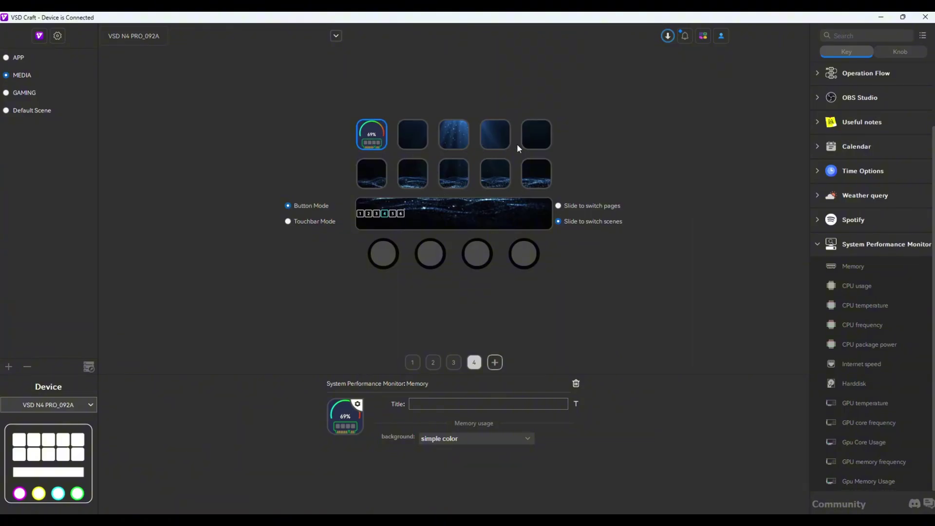
pyautogui.moveTo(858, 293); pyautogui.dragTo(428, 139)
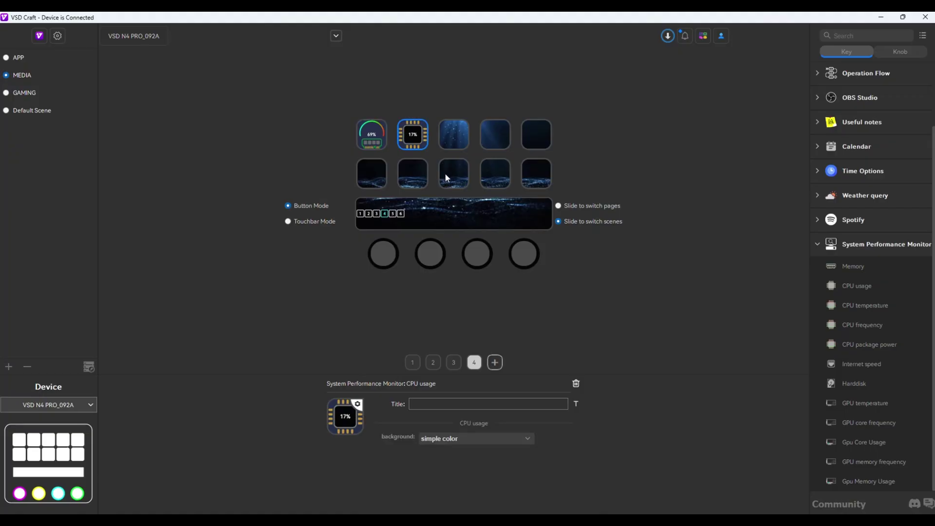
pyautogui.moveTo(863, 325); pyautogui.dragTo(452, 135)
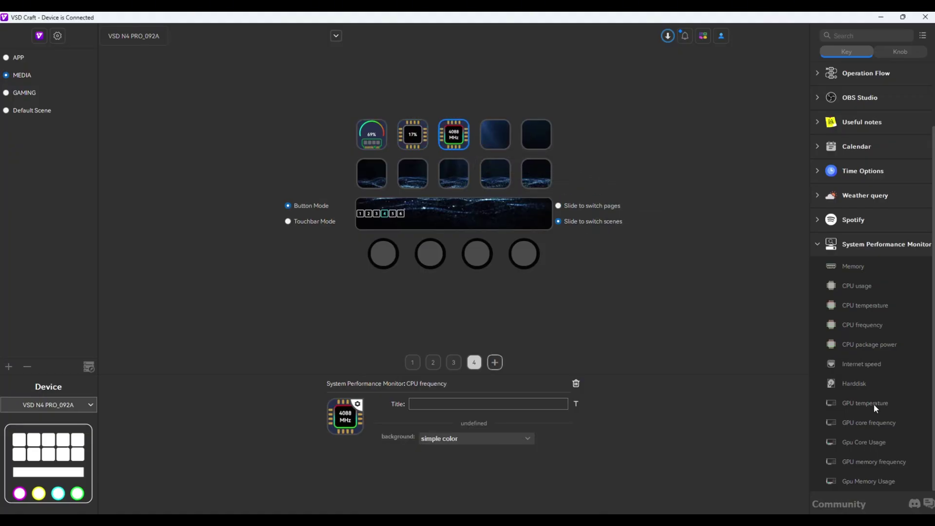
pyautogui.moveTo(874, 404); pyautogui.dragTo(372, 171)
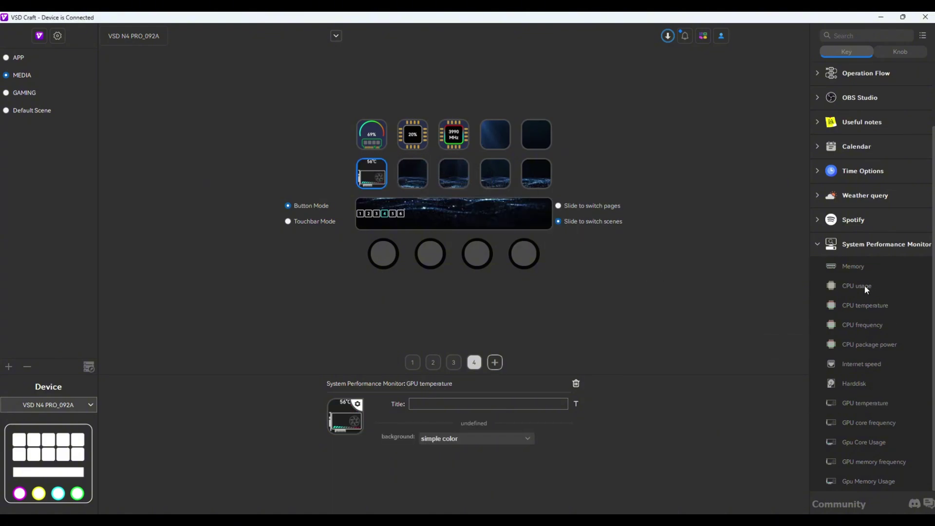
pyautogui.moveTo(869, 308); pyautogui.dragTo(423, 171)
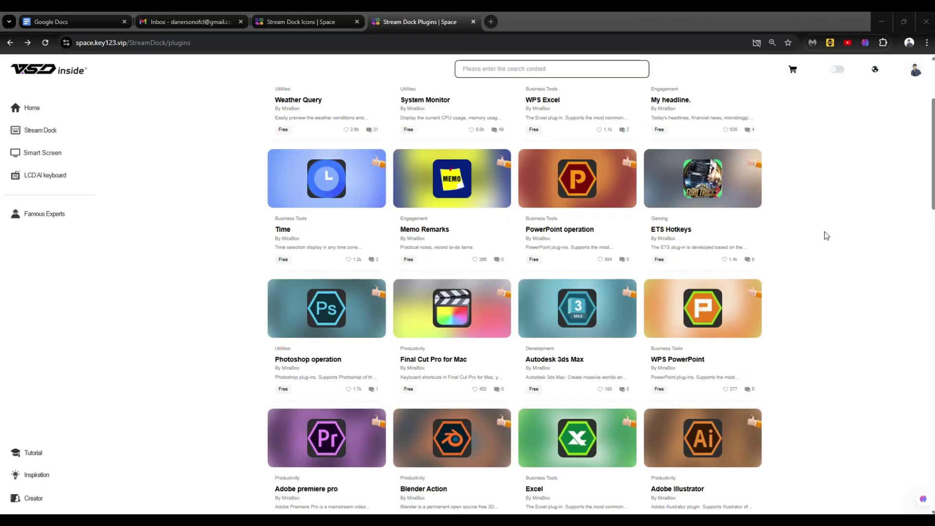
# Scroll down the action list and expand the OBS Studio actions
pyautogui.scroll(-2, 346, 396)
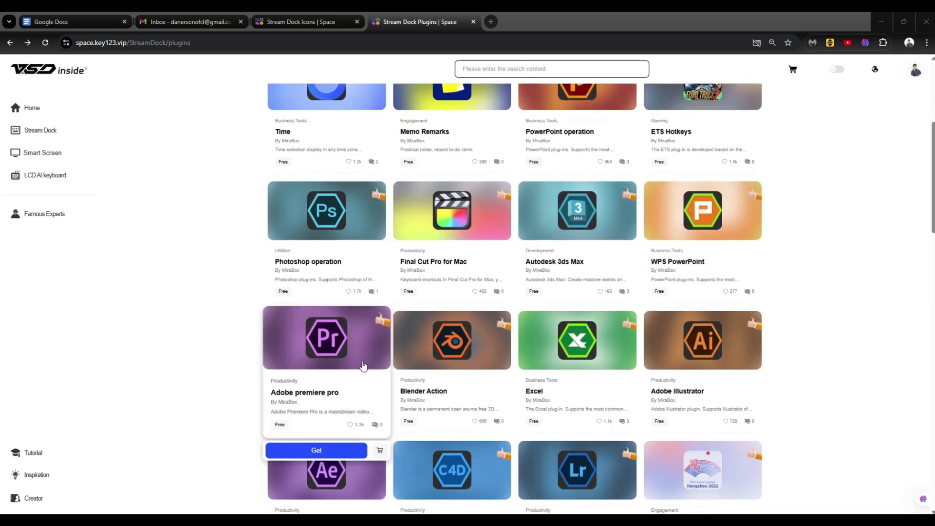
pyautogui.scroll(-3, 720, 380)
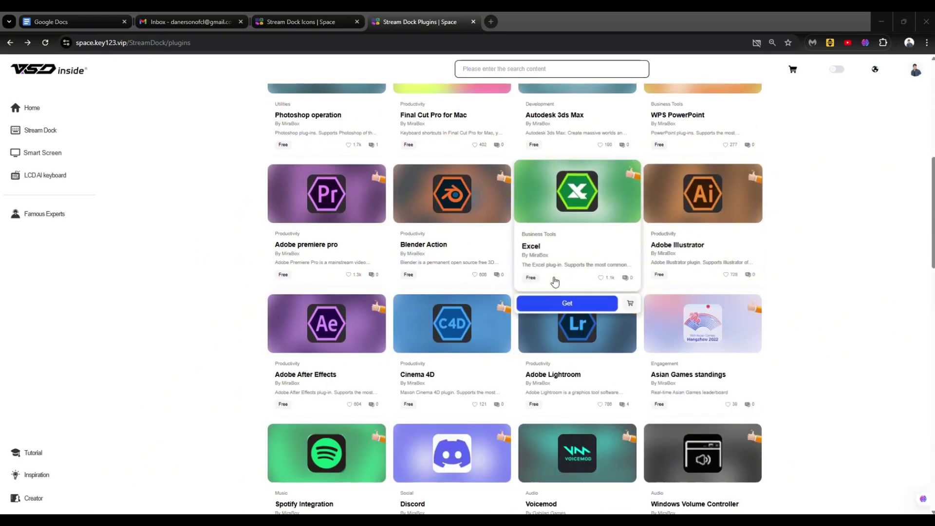
pyautogui.scroll(-5, 442, 233)
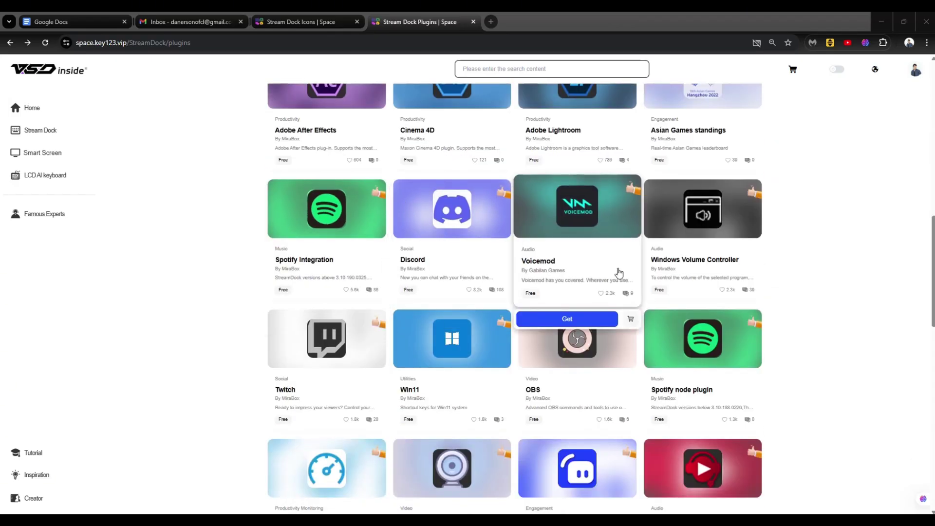
pyautogui.scroll(-4, 619, 272)
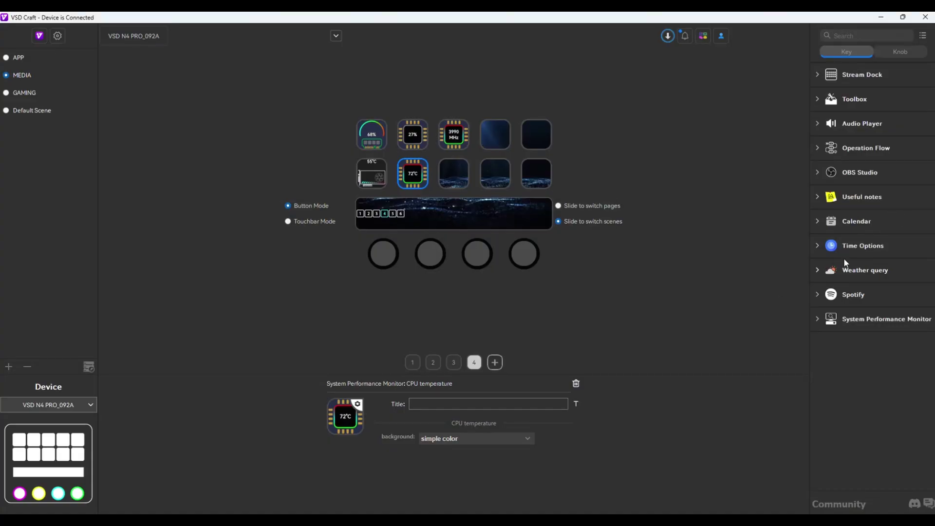
pyautogui.click(845, 173)
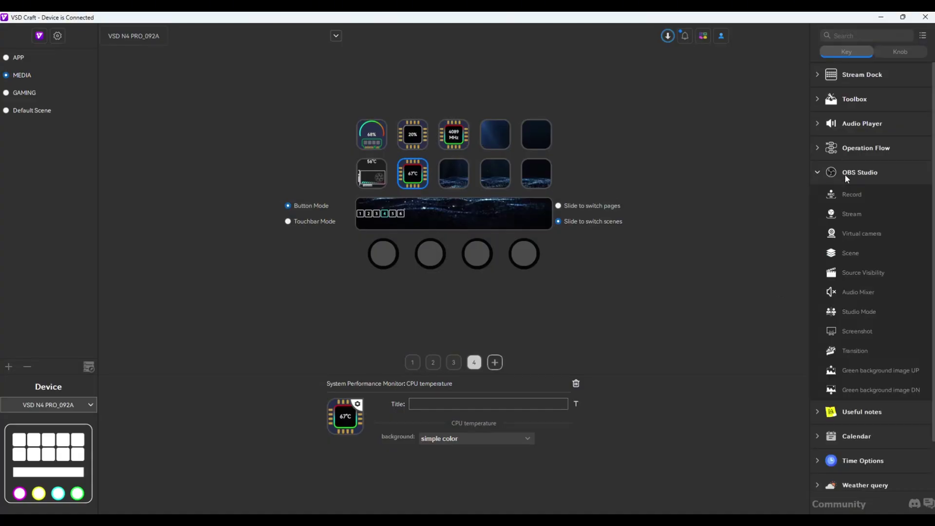
# Minimize VSD Craft and browse down the Stream Dock Plugins grid to utilities like Battery
pyautogui.click(881, 18)
pyautogui.scroll(-5, 678, 216)
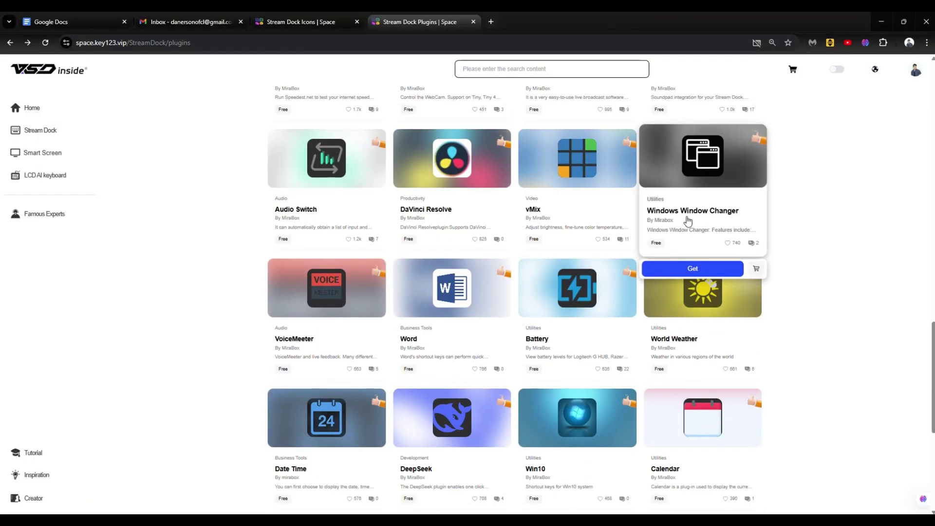
pyautogui.scroll(-5, 689, 221)
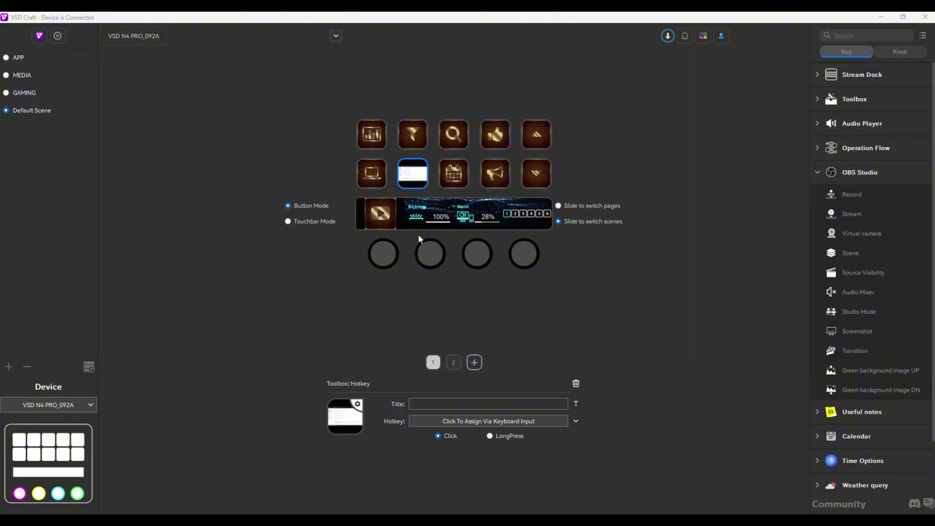
# Screen-capture the Win11 plugin logo as the Default Scene Hotkey key's icon
pyautogui.click(358, 404)
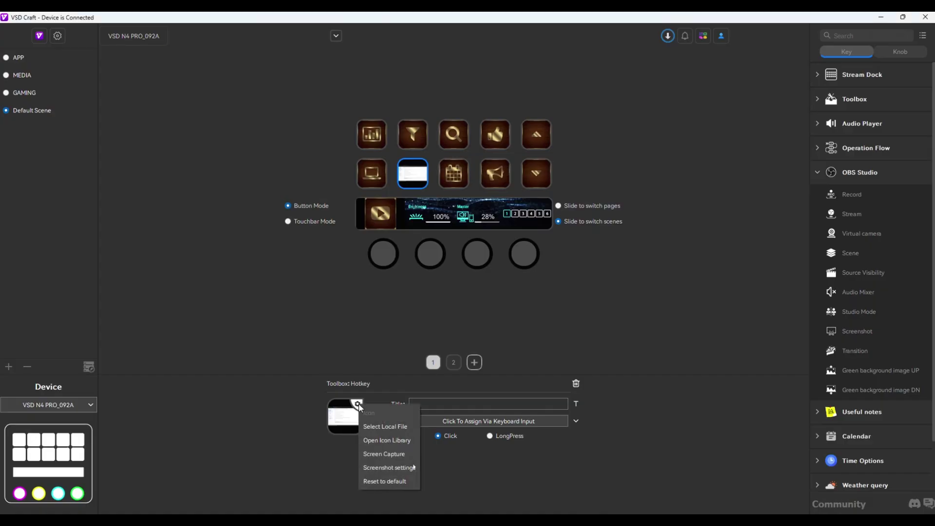
pyautogui.click(390, 454)
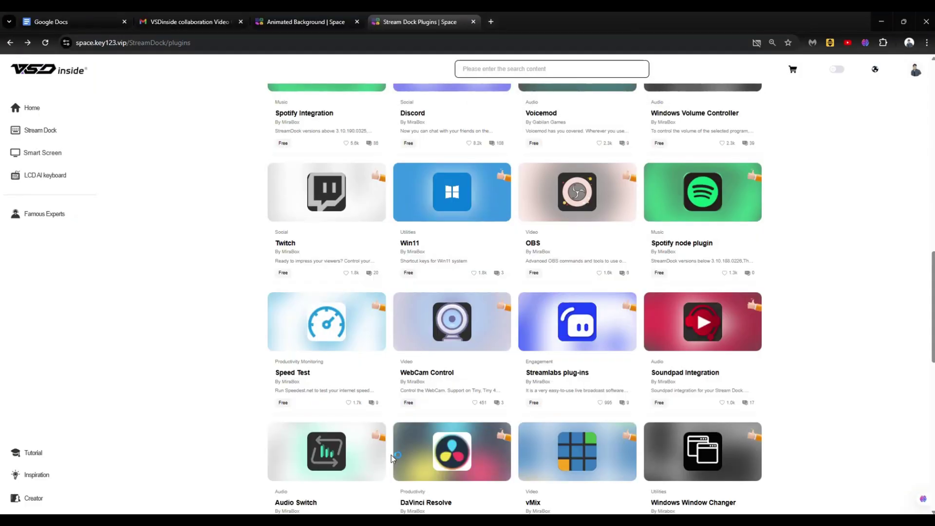
pyautogui.moveTo(431, 170); pyautogui.dragTo(476, 213)
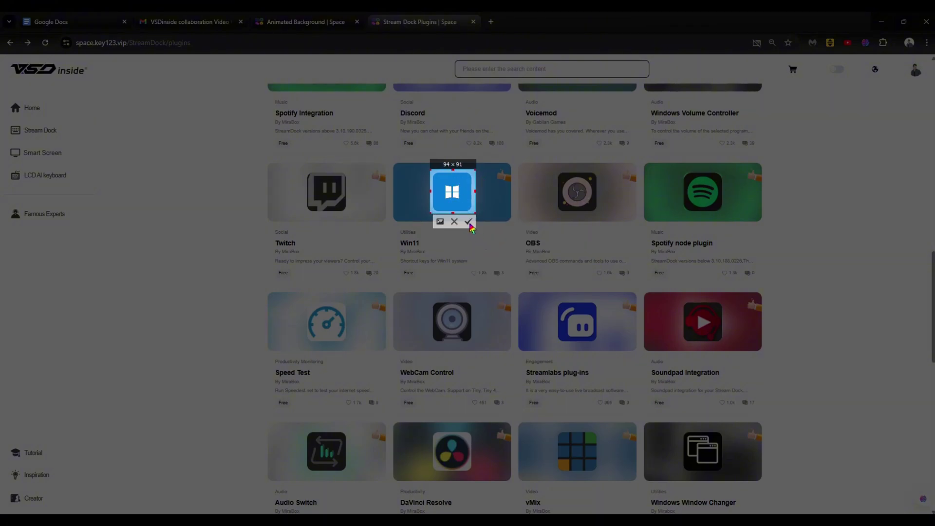
pyautogui.click(468, 222)
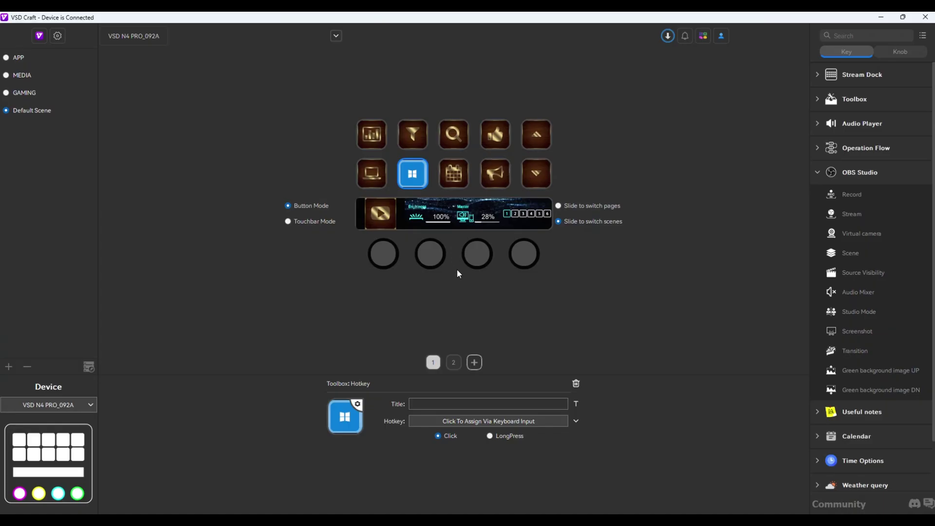
# Re-expand the OBS Studio group, then expand the Useful notes and Calendar actions
pyautogui.scroll(-2, 829, 341)
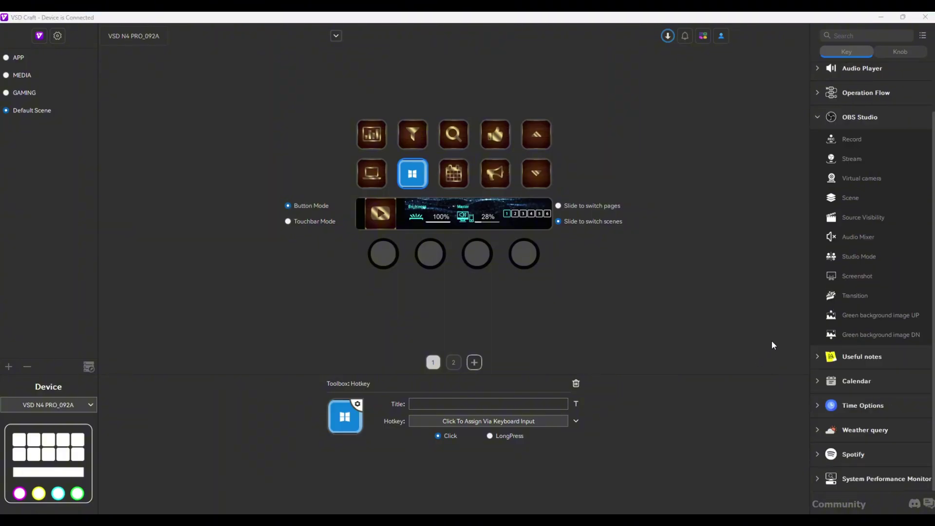
pyautogui.click(819, 117)
pyautogui.click(852, 173)
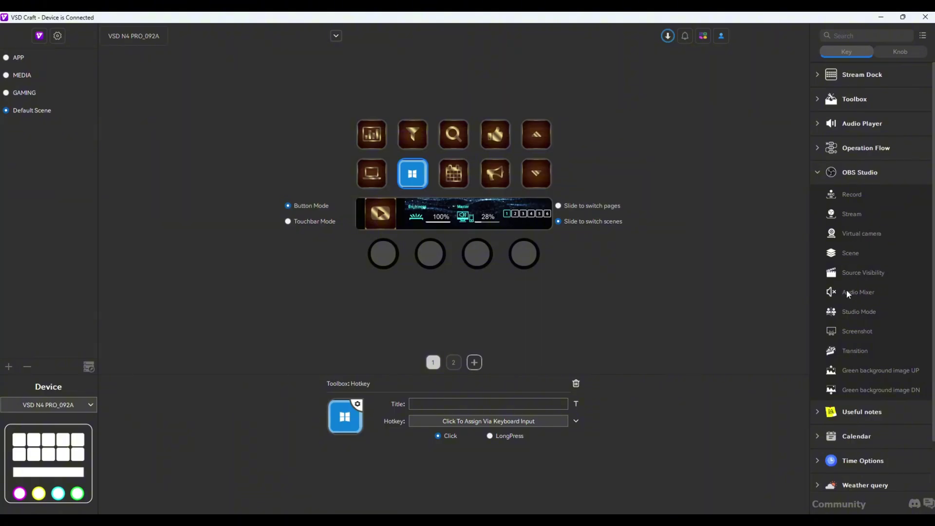
pyautogui.scroll(-1, 876, 308)
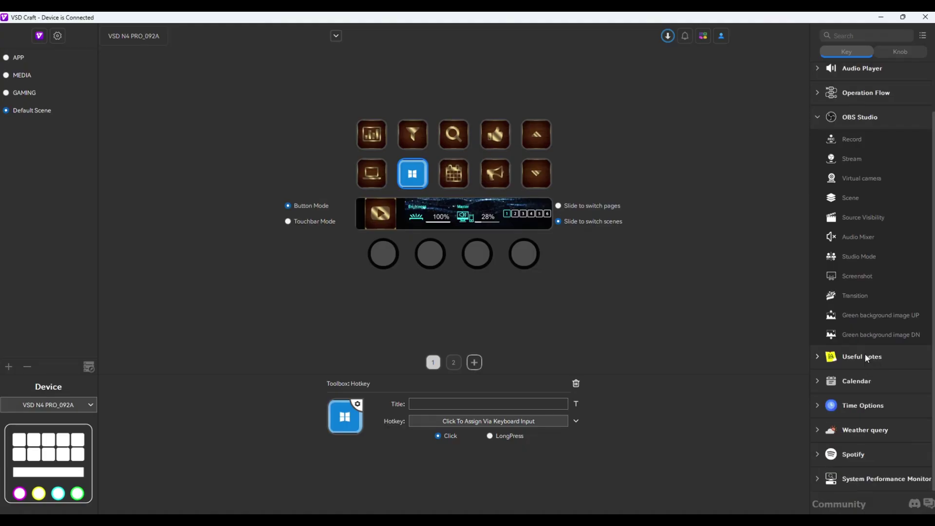
pyautogui.click(865, 355)
pyautogui.scroll(-1, 871, 360)
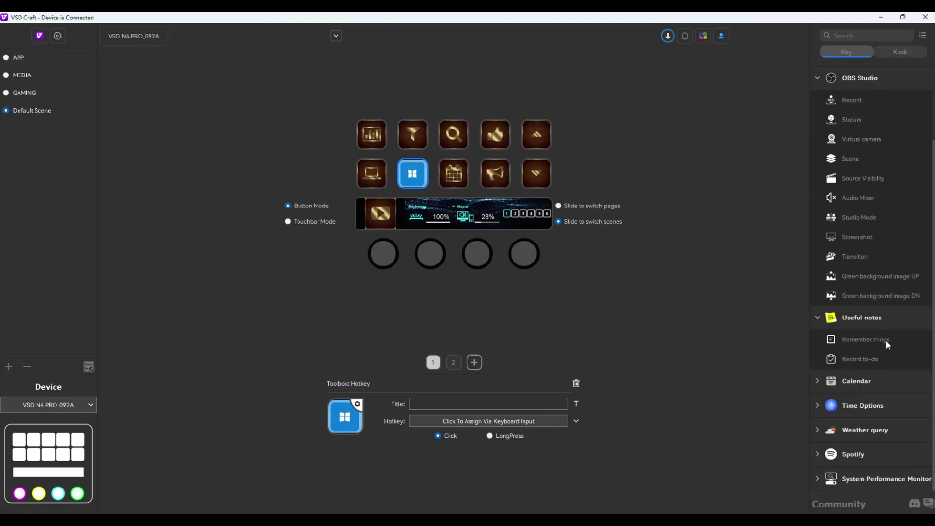
pyautogui.click(866, 382)
# Expand the Time Options, Weather query and Toolbox action groups
pyautogui.scroll(-1, 867, 387)
pyautogui.click(865, 407)
pyautogui.scroll(-1, 880, 408)
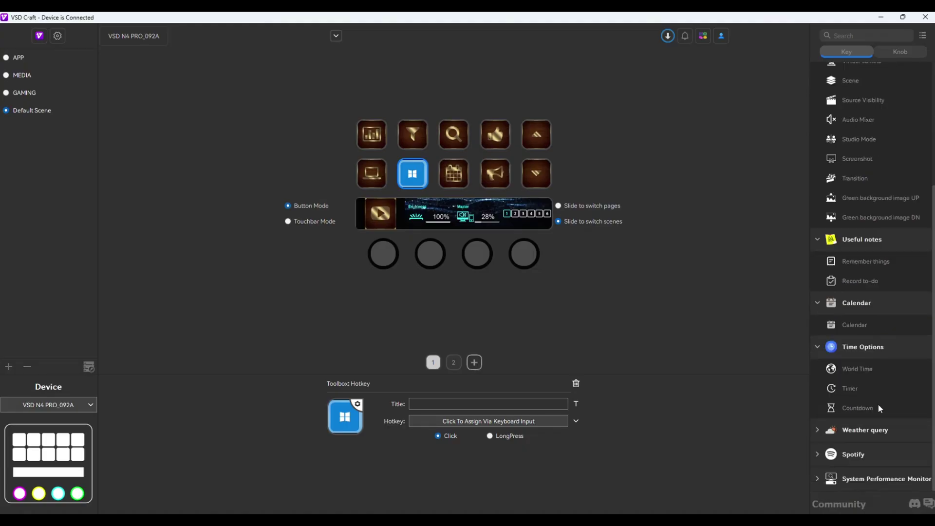
pyautogui.click(877, 429)
pyautogui.scroll(-1, 881, 429)
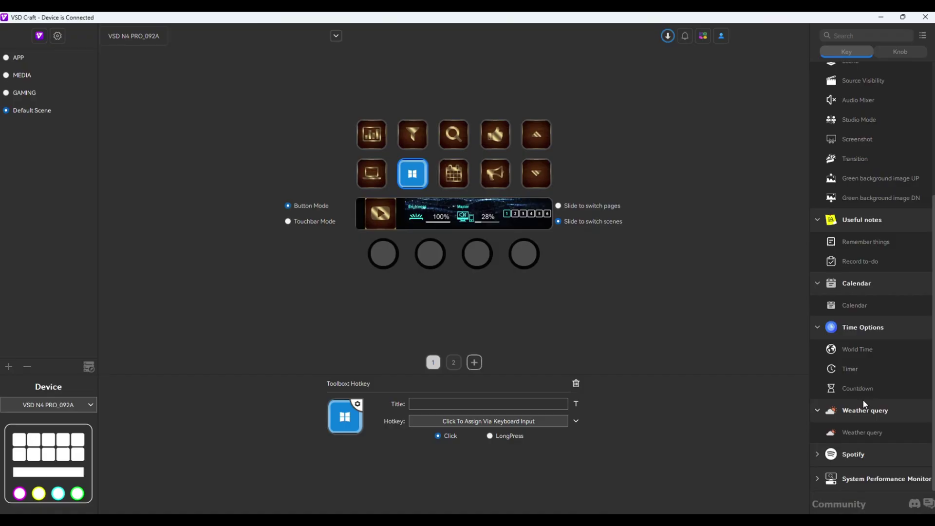
pyautogui.scroll(4, 872, 419)
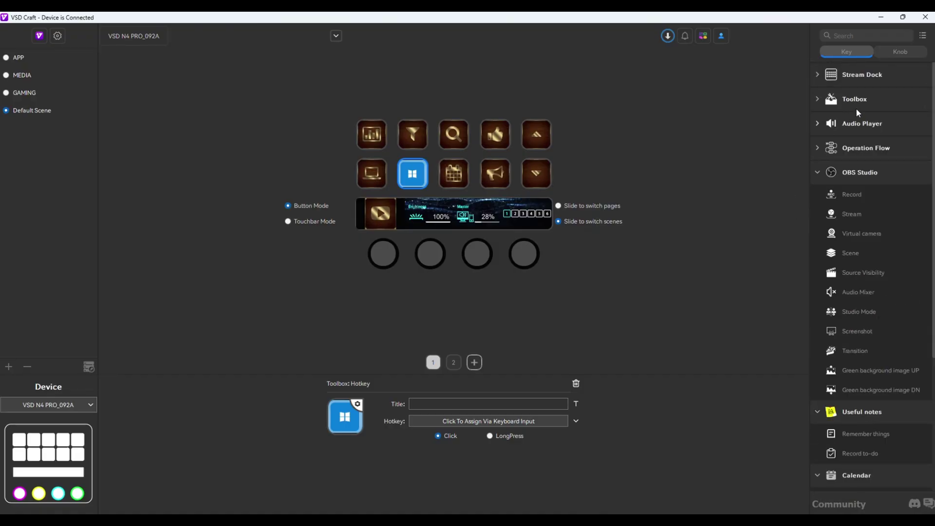
pyautogui.click(858, 99)
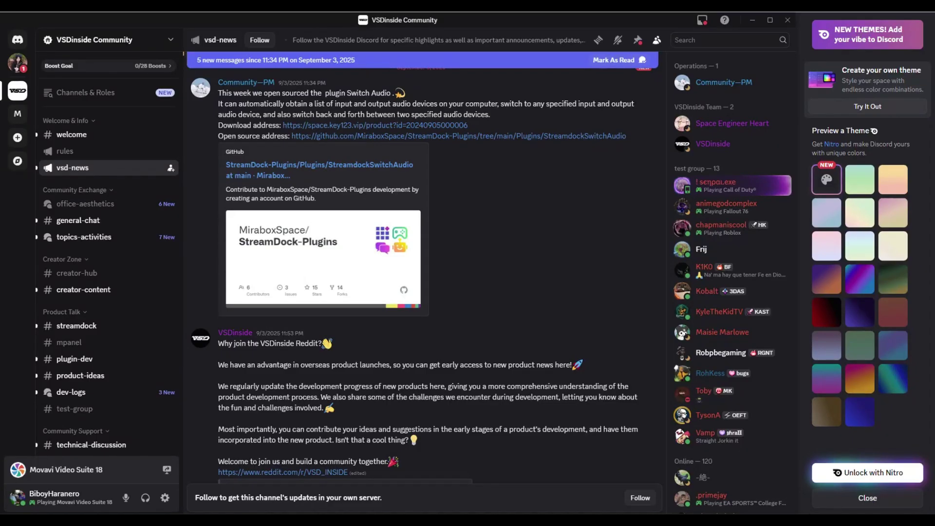
pyautogui.scroll(2, 284, 127)
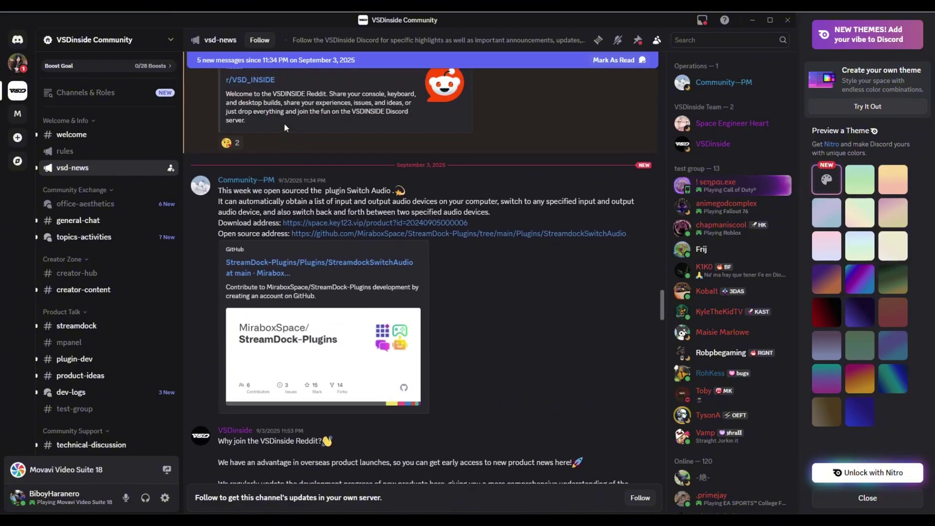
pyautogui.scroll(4, 285, 125)
pyautogui.scroll(-4, 286, 127)
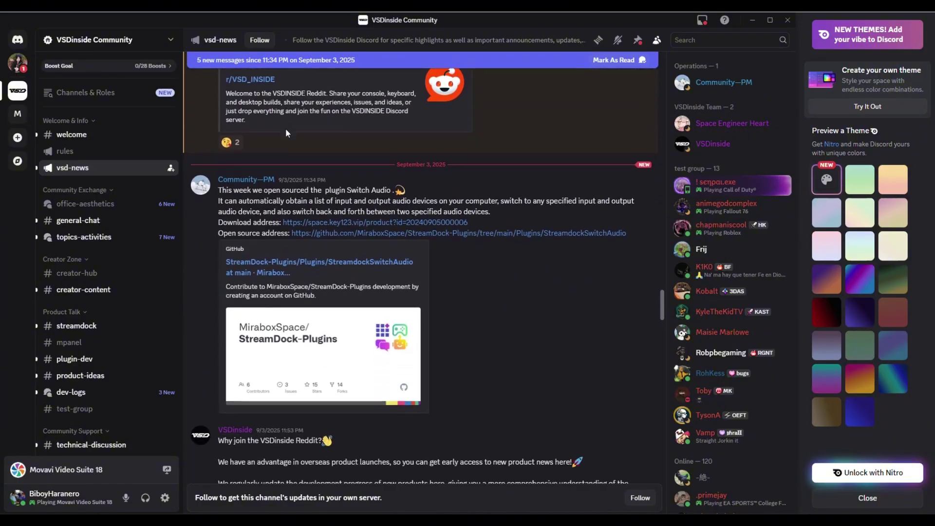
pyautogui.scroll(-5, 286, 128)
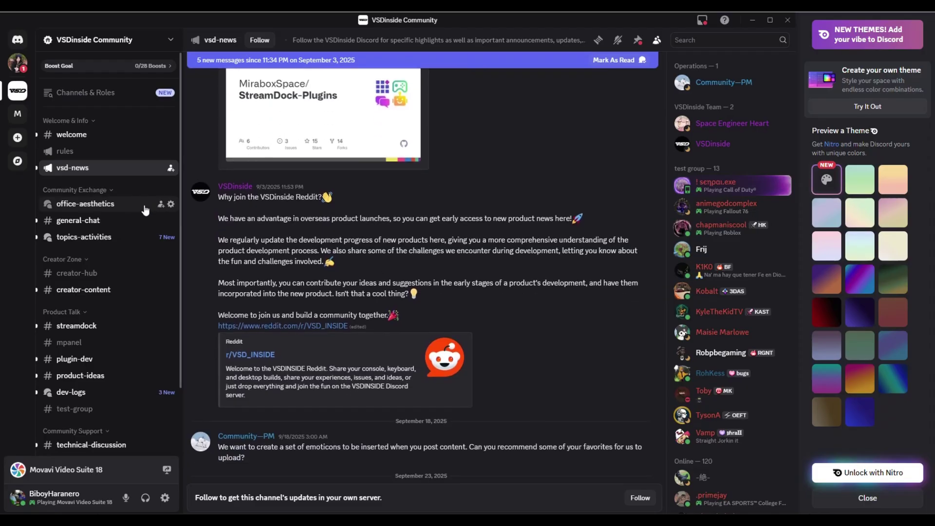
pyautogui.click(98, 221)
pyautogui.click(98, 237)
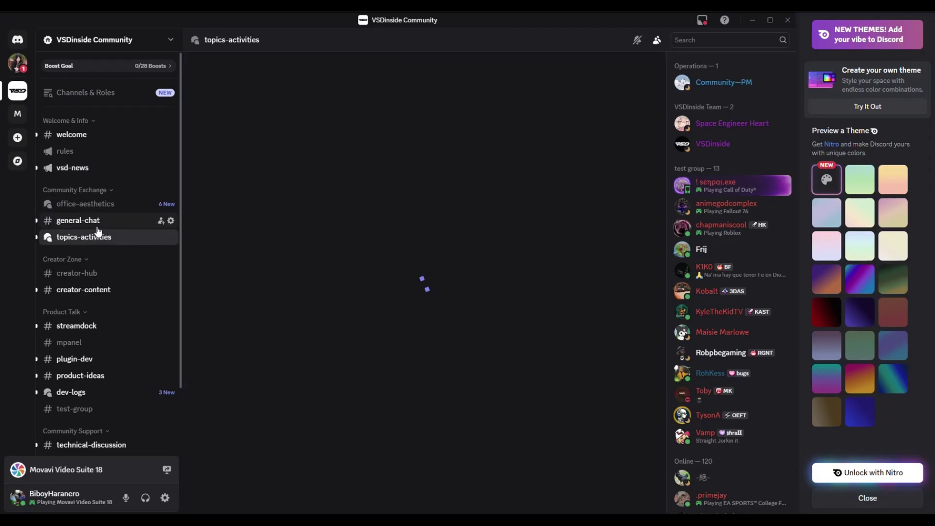
pyautogui.click(73, 167)
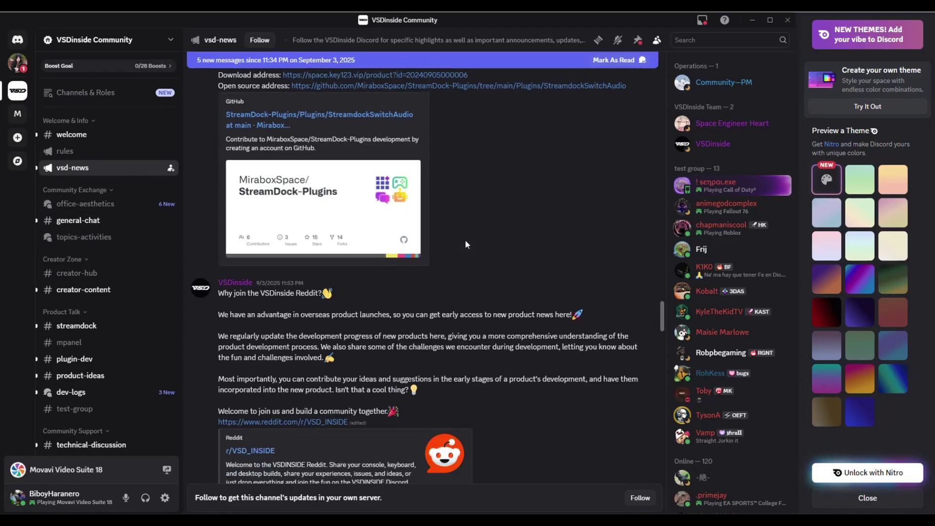
pyautogui.scroll(-12, 463, 243)
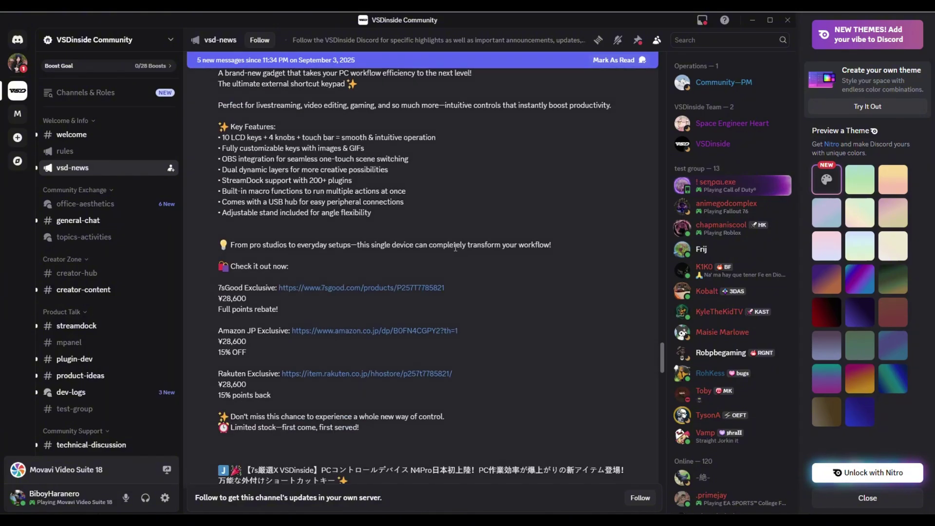